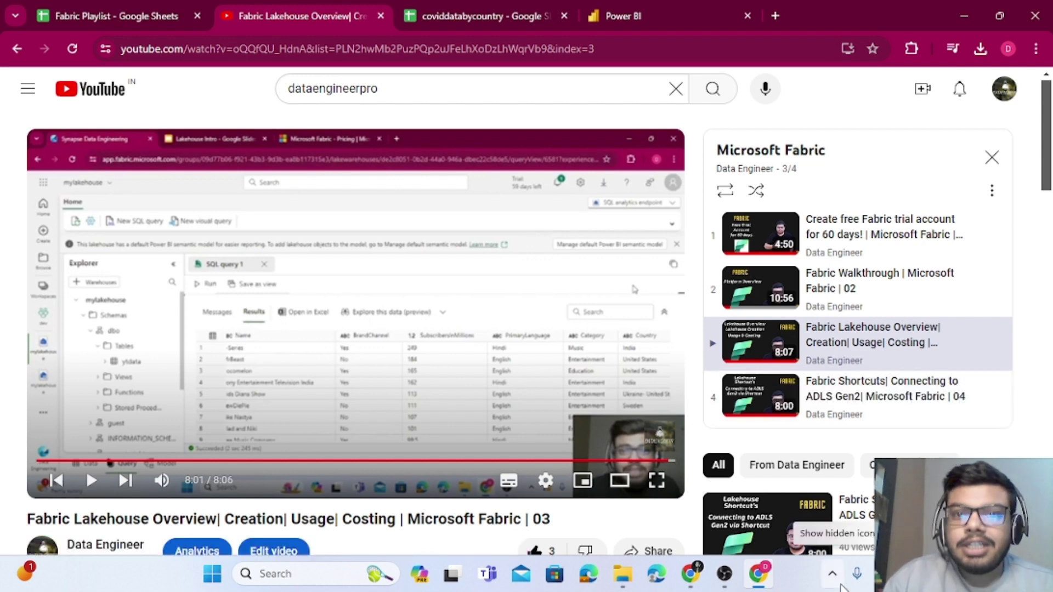
Open the dev workspace and bring up the full page of new item types
left_click(704, 3)
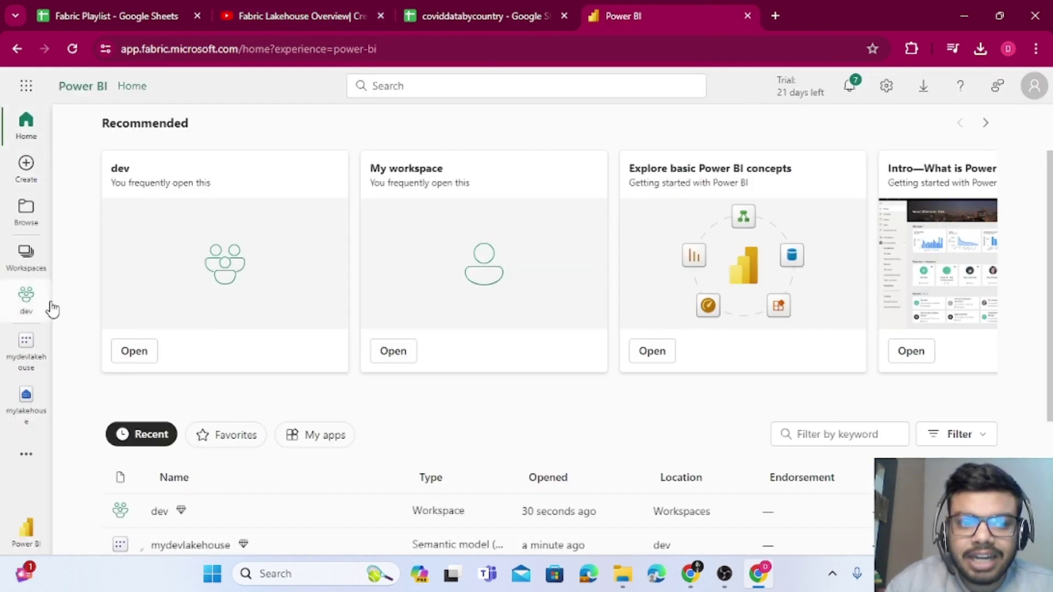
left_click(31, 266)
left_click(103, 262)
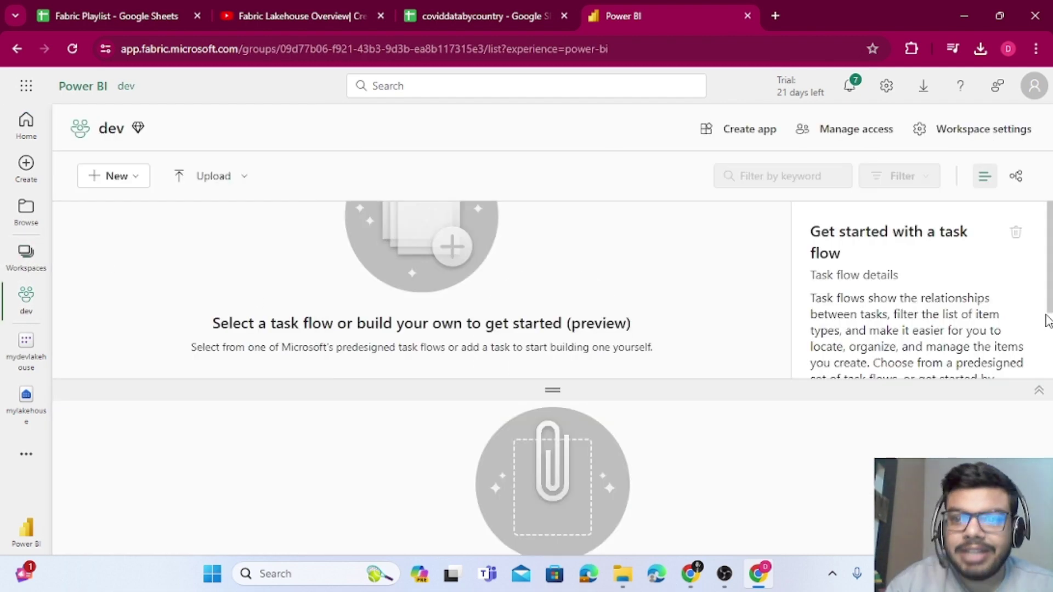
left_click_drag(553, 389, 554, 294)
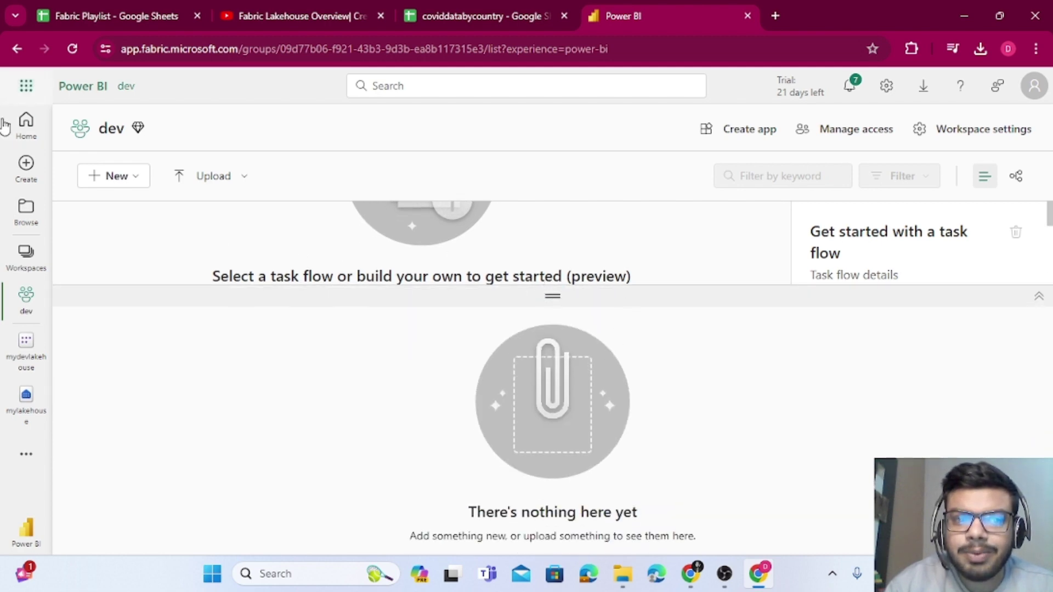
left_click(109, 177)
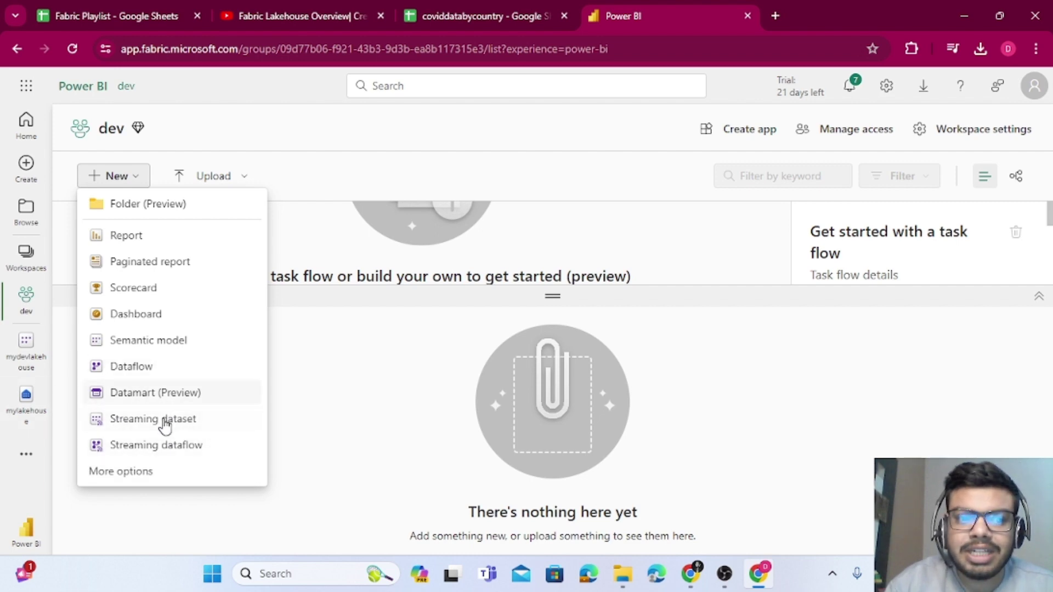
left_click(137, 473)
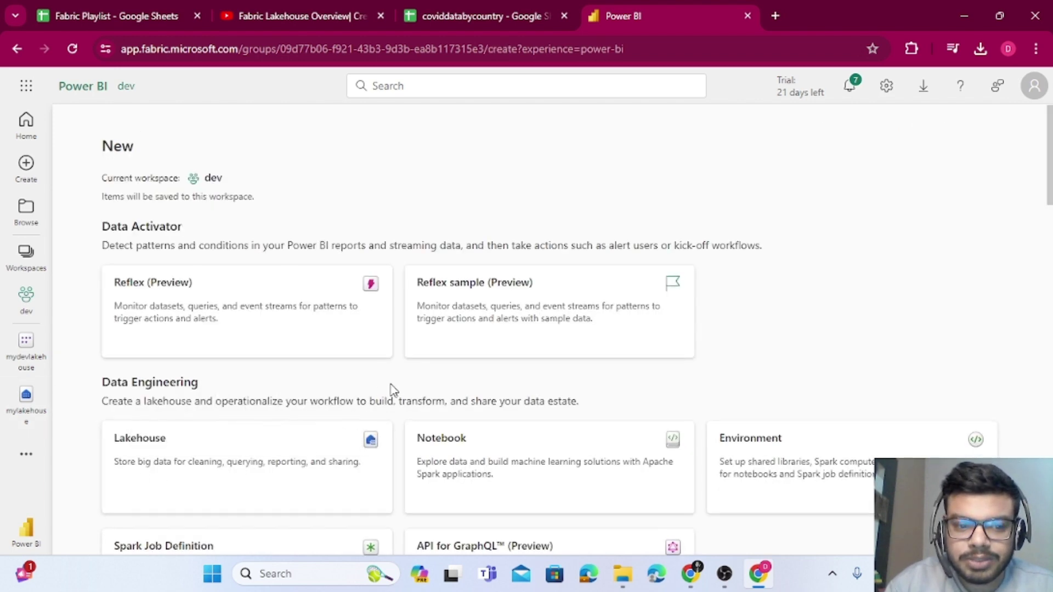
scroll(395, 388, "down", 4)
Create a new lakehouse named mynewlakehousedev
left_click(202, 231)
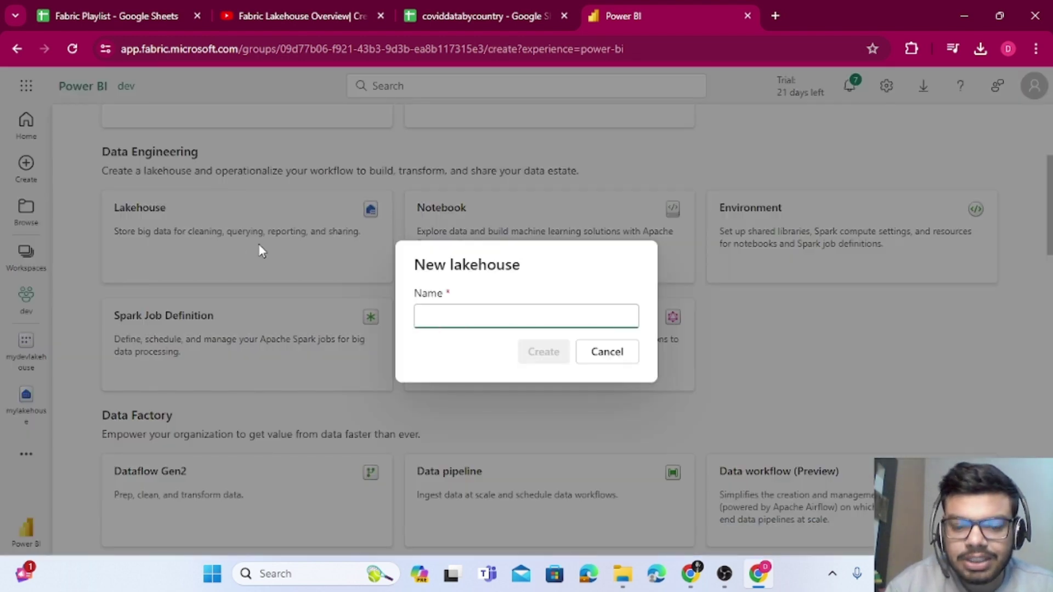
type("mynewlakehousedev")
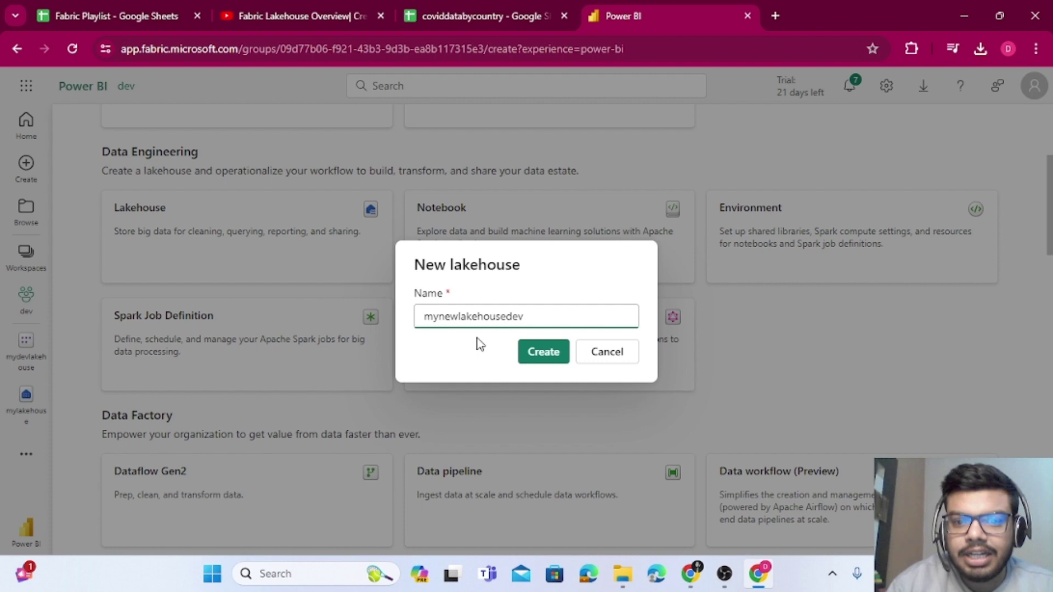
left_click(540, 350)
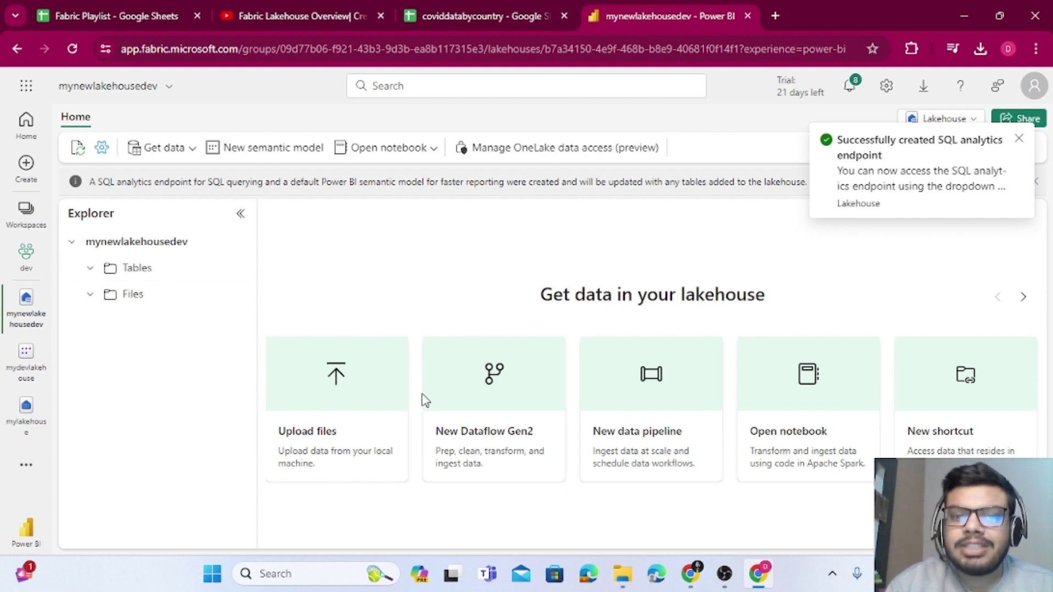
left_click(344, 402)
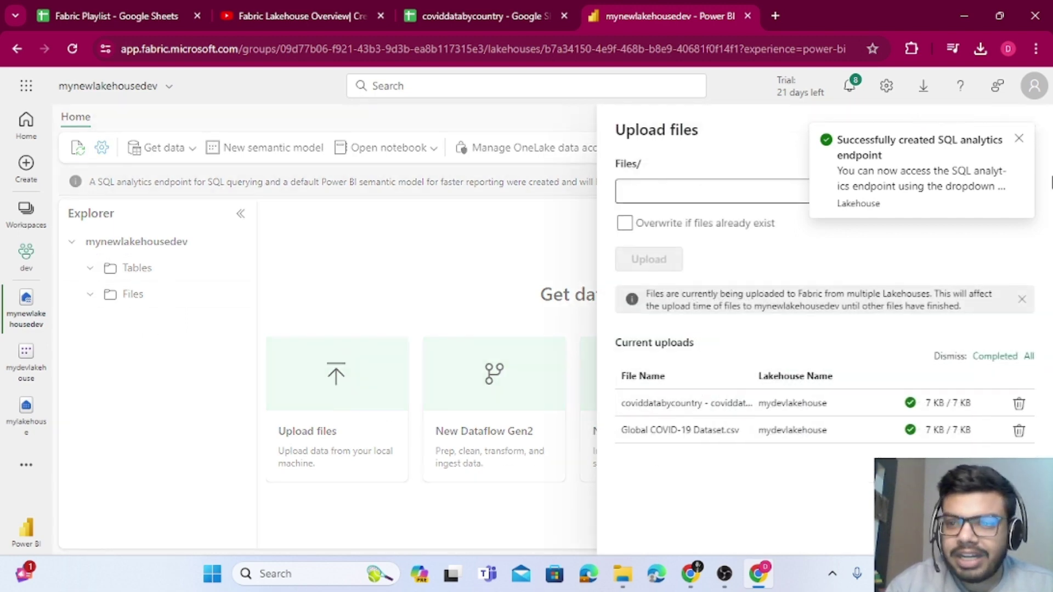
Upload coviddatabycountry - coviddatabycountry.csv from Downloads into the lakehouse Files folder
left_click(1019, 141)
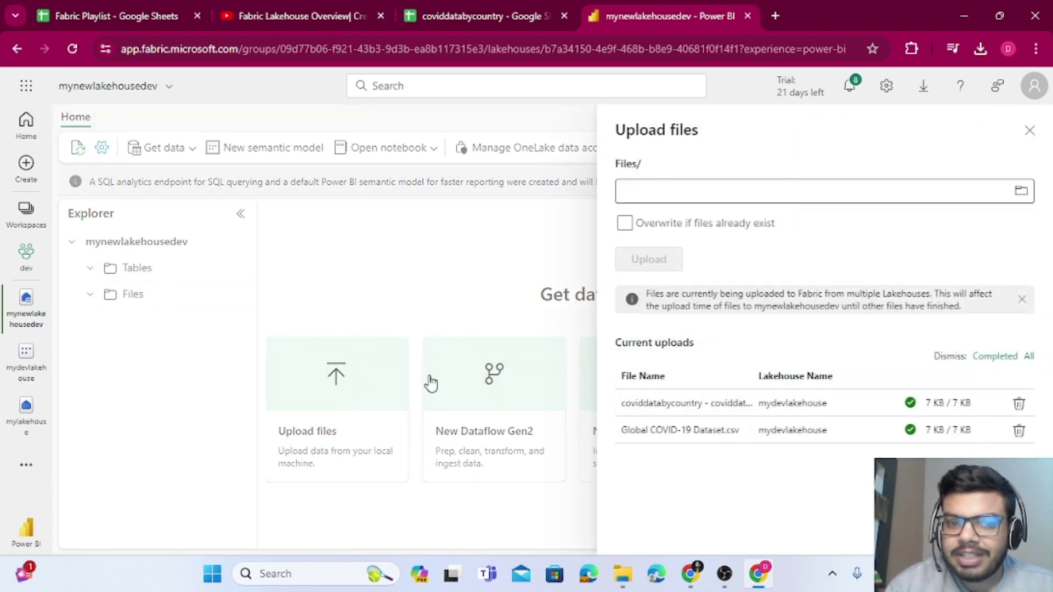
left_click(1021, 193)
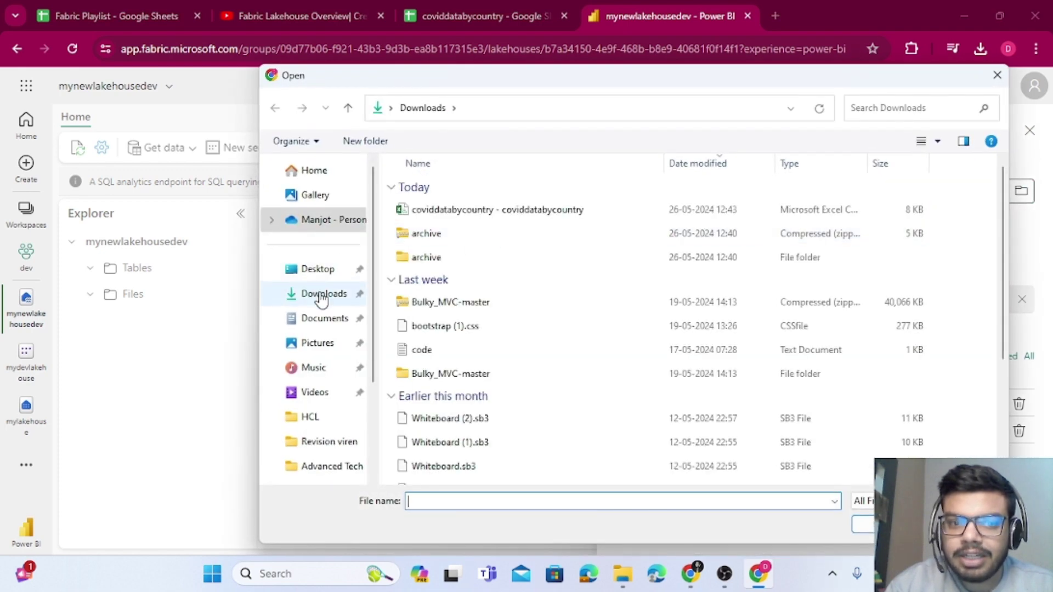
left_click(547, 209)
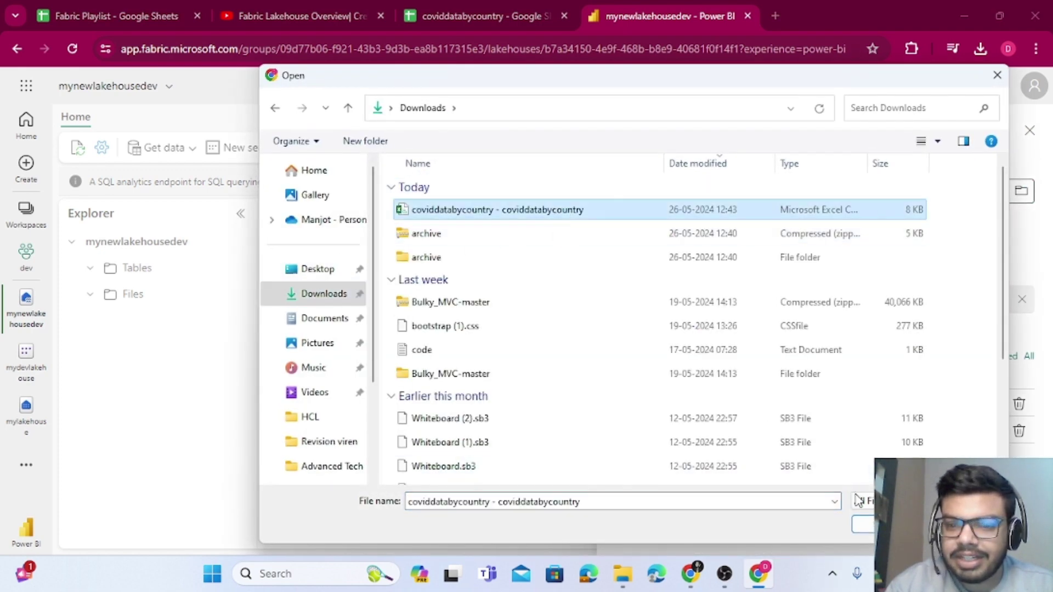
key("Return")
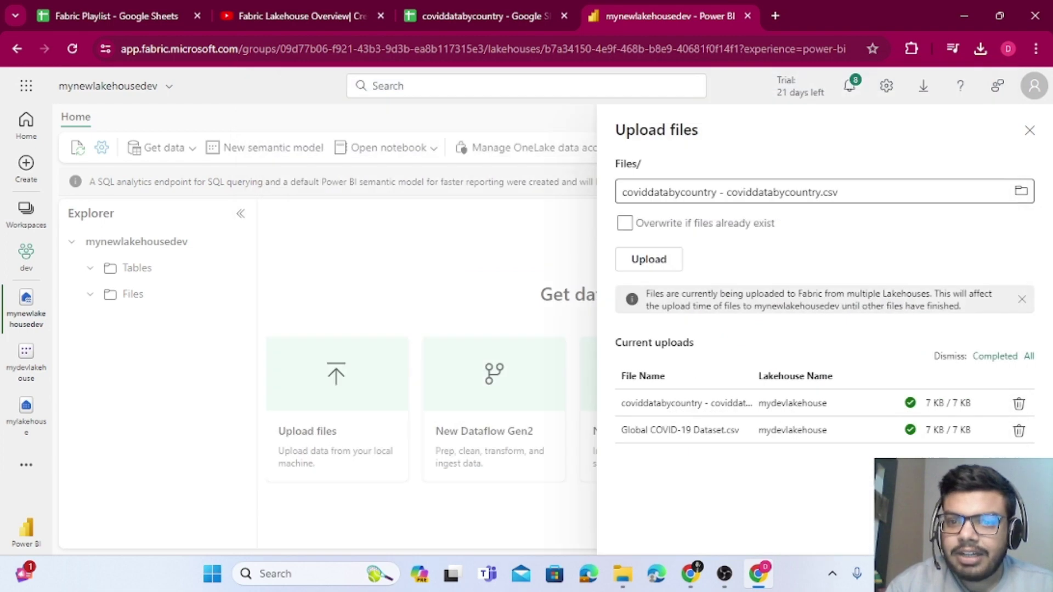
left_click(639, 261)
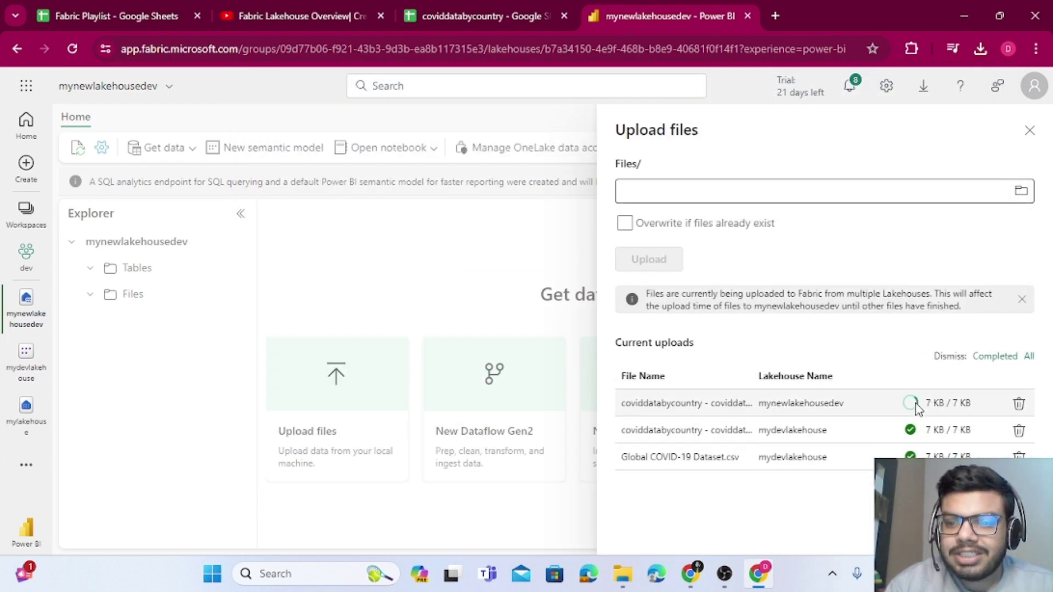
left_click(1030, 131)
left_click(120, 295)
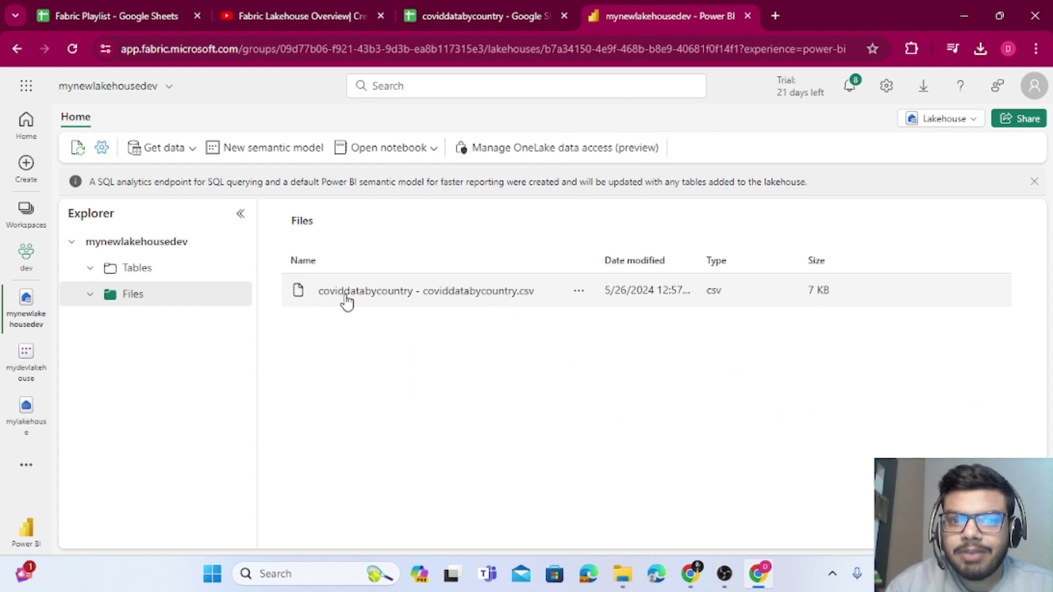
left_click(453, 7)
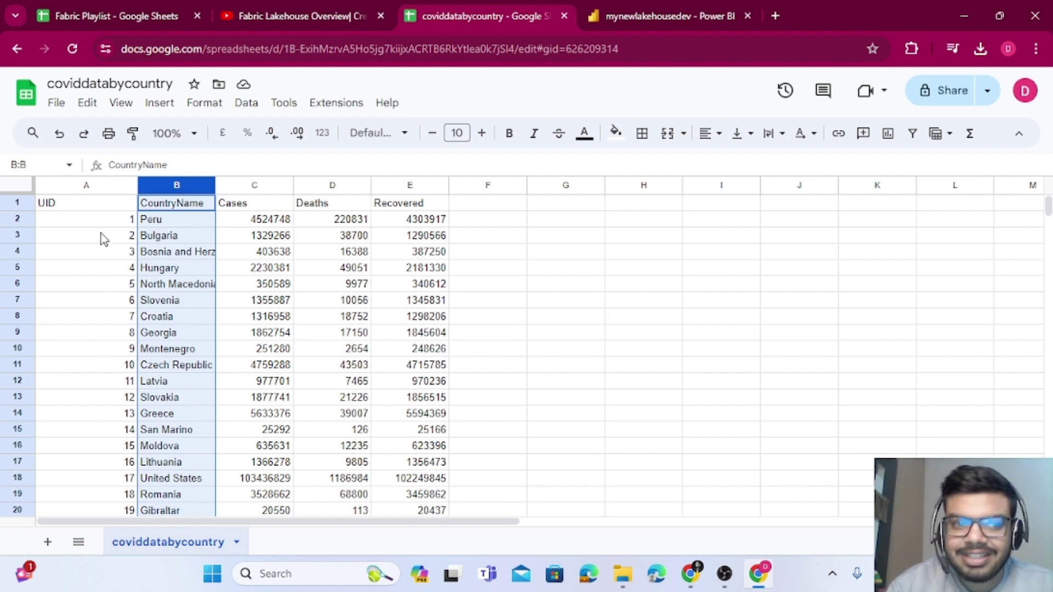
Check the UID, CountryName, Deaths and Recovered column headings in the COVID spreadsheet
left_click(86, 207)
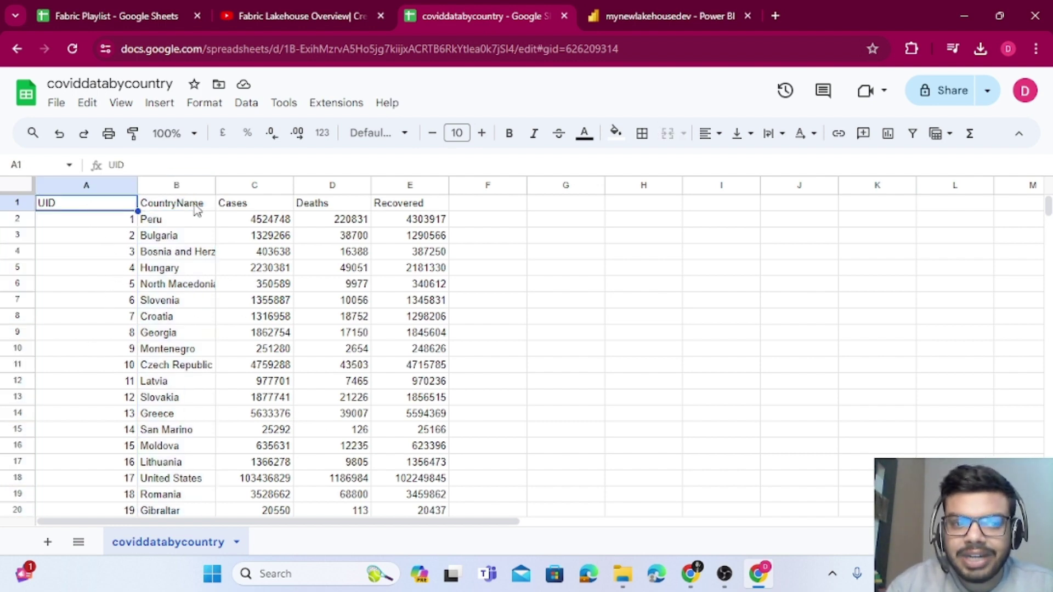
key("Right")
key("Right")
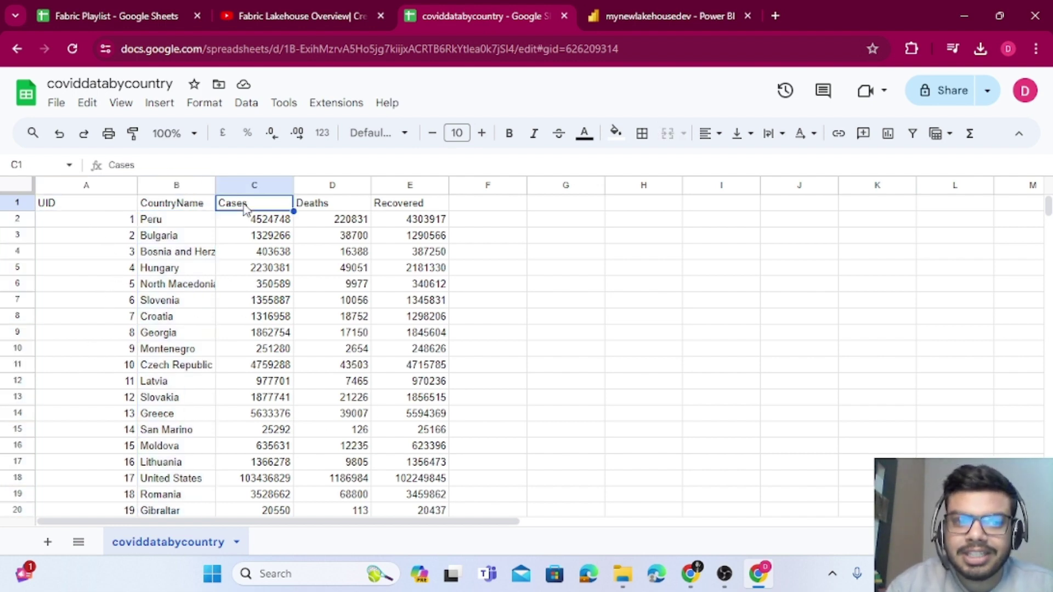
left_click(322, 206)
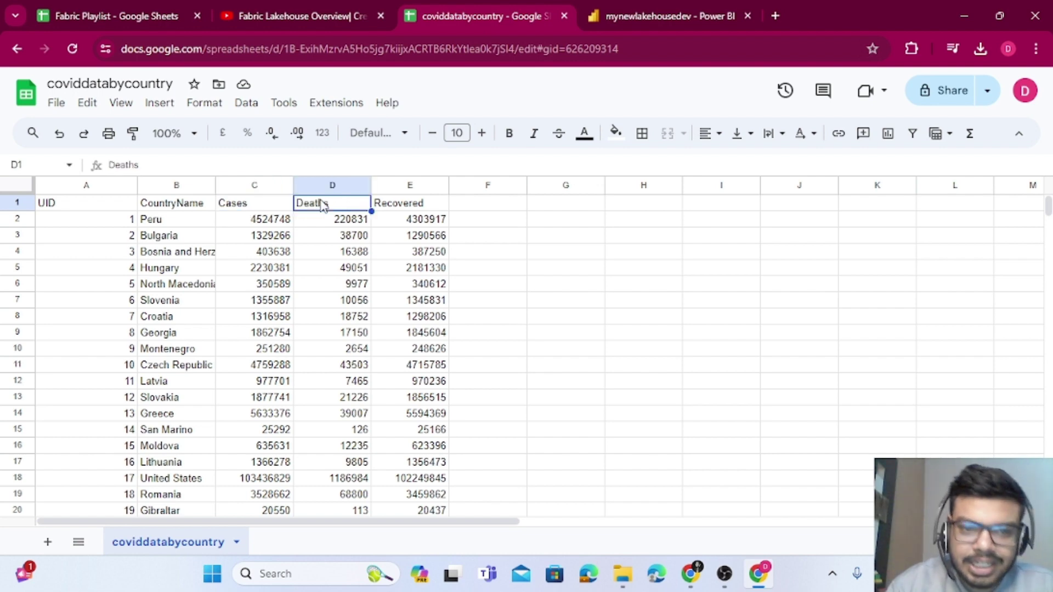
left_click(409, 207)
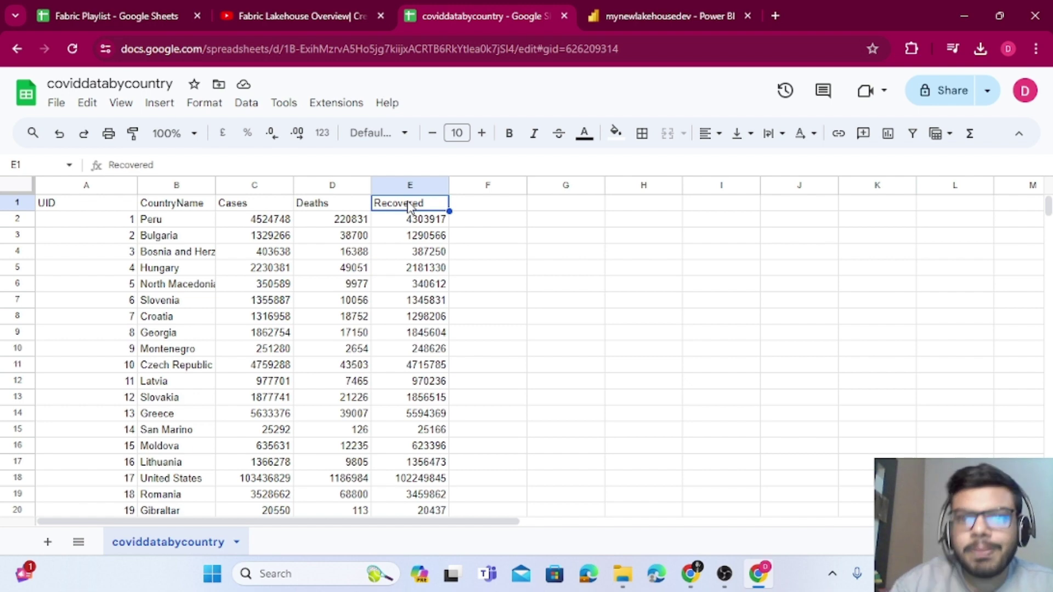
left_click(607, 14)
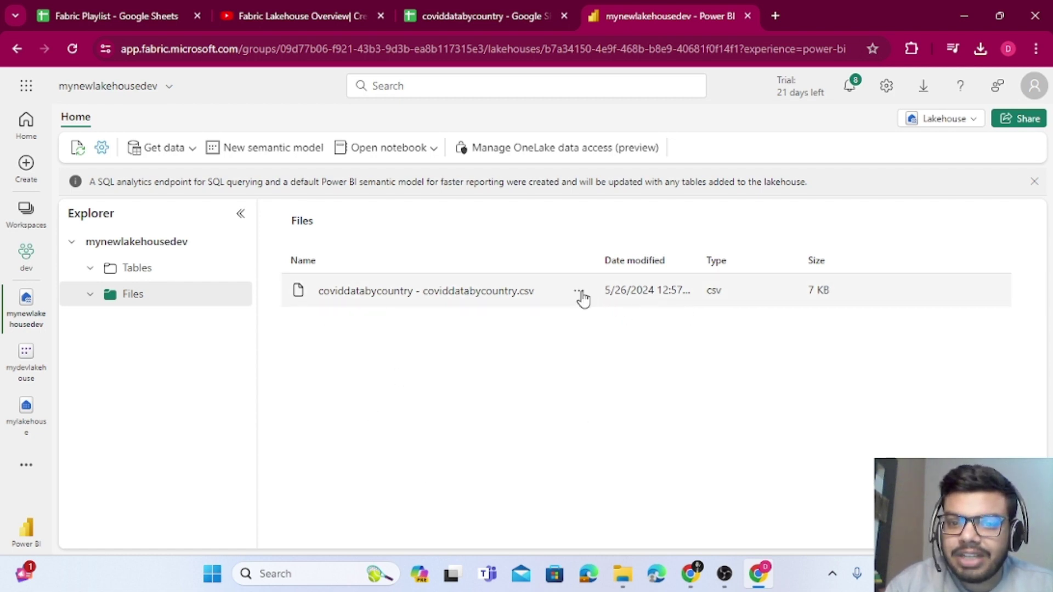
Load the CSV into a new table named coviddatabycountry, keeping the comma separator
left_click(580, 296)
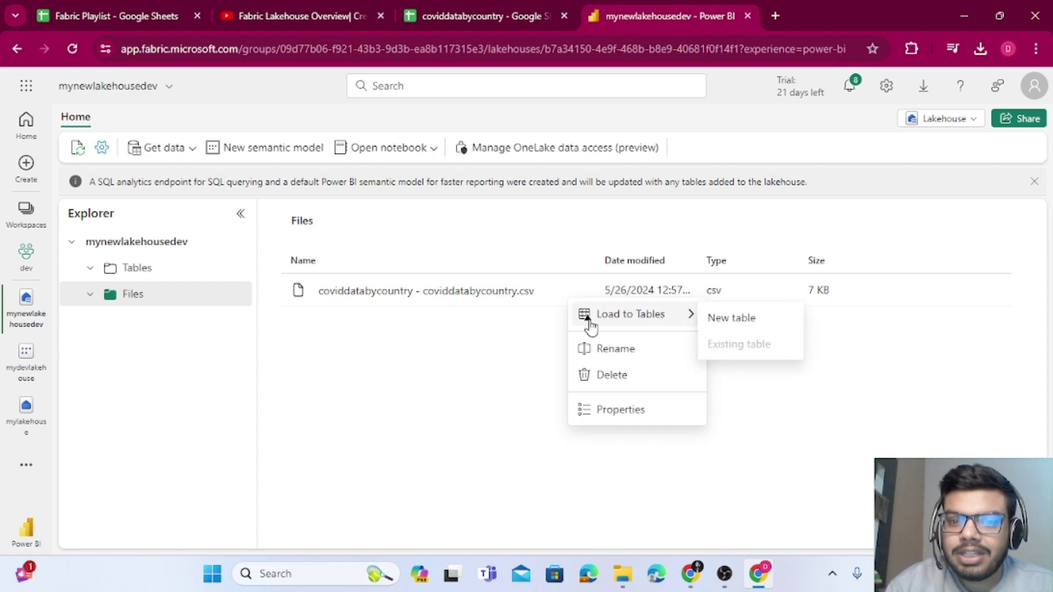
mouse_move(675, 323)
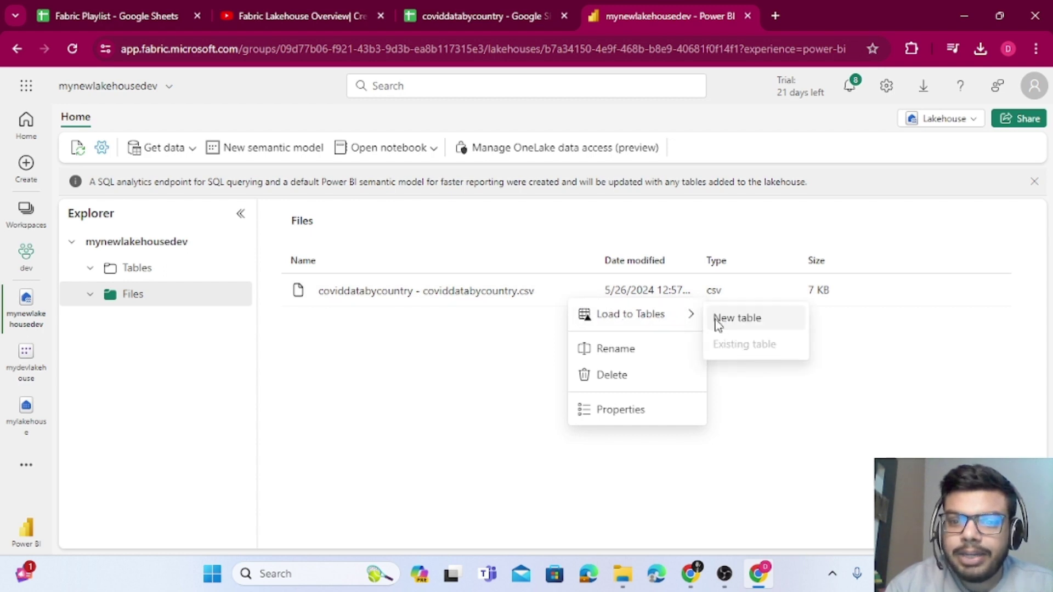
left_click(718, 320)
left_click_drag(554, 268, 453, 270)
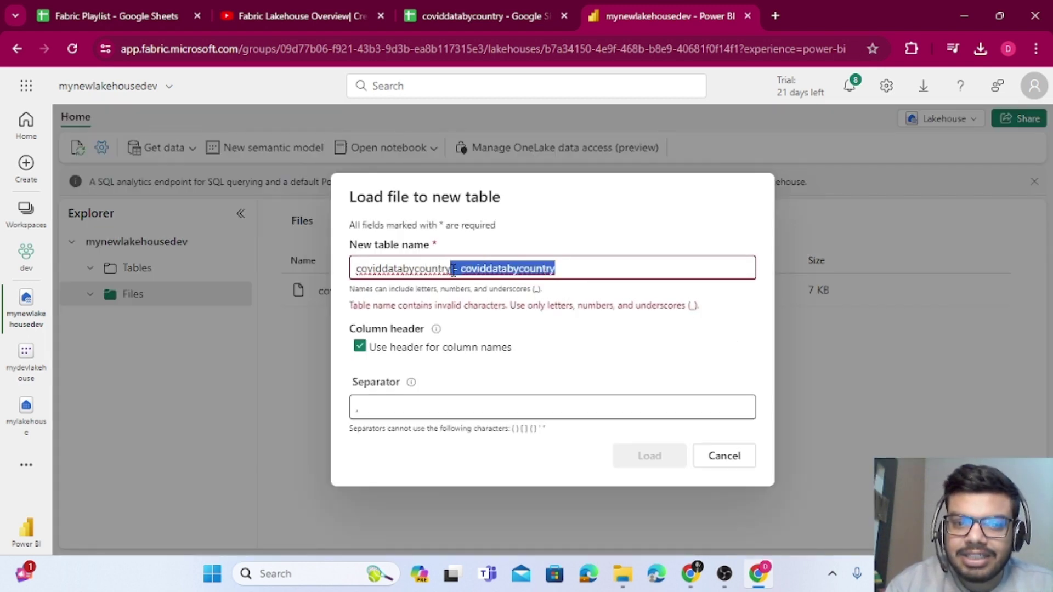
key("BackSpace")
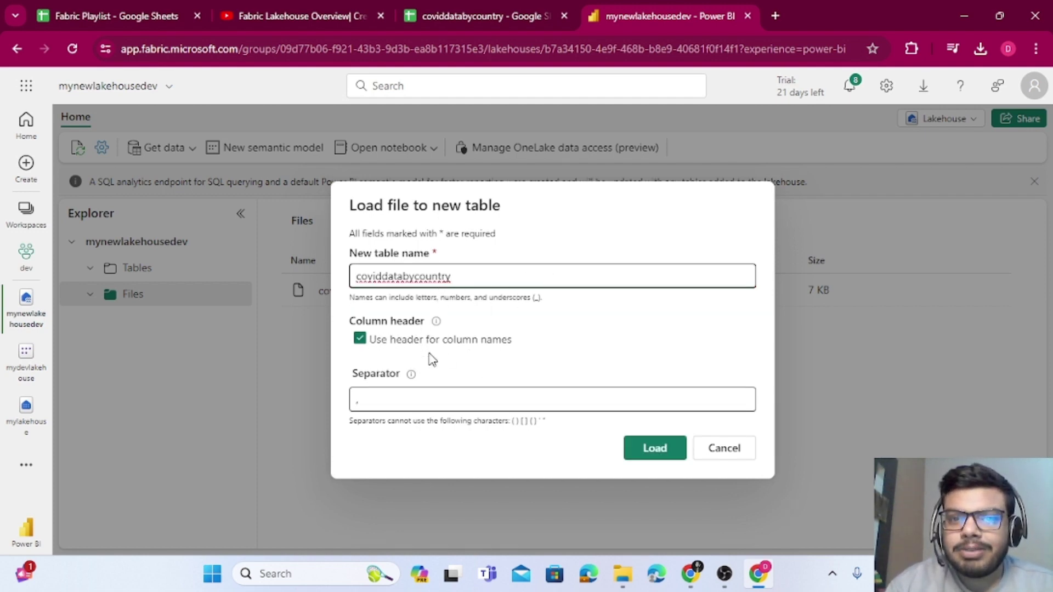
left_click(453, 5)
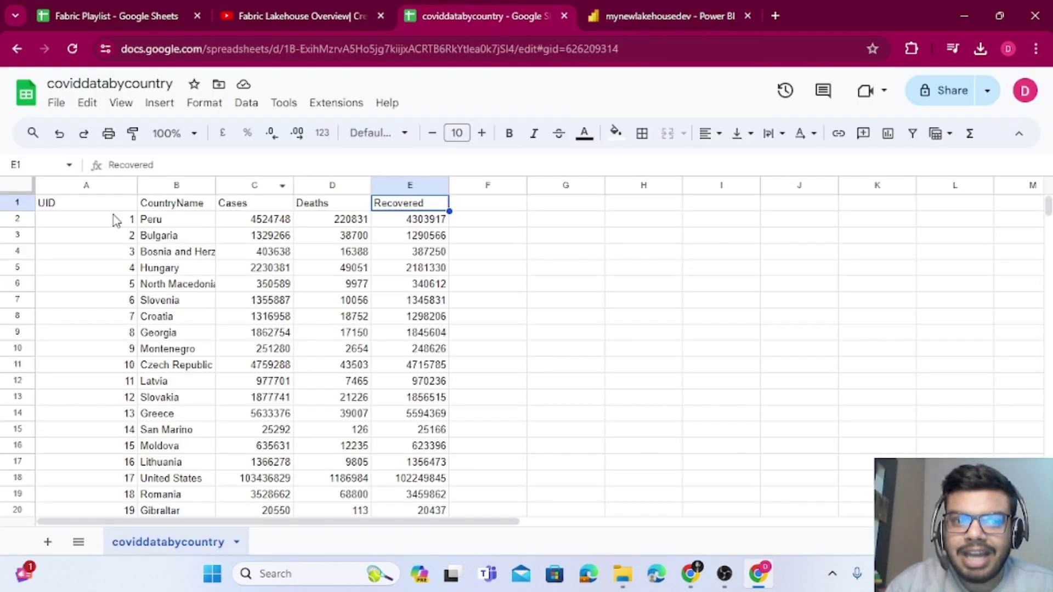
left_click(668, 6)
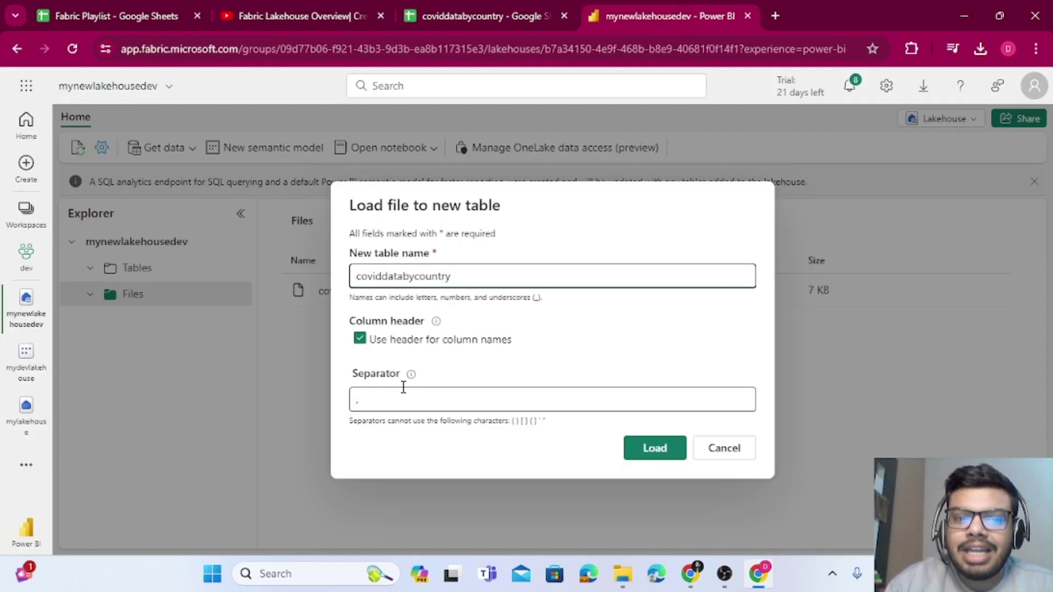
left_click(376, 399)
left_click_drag(376, 399, 351, 403)
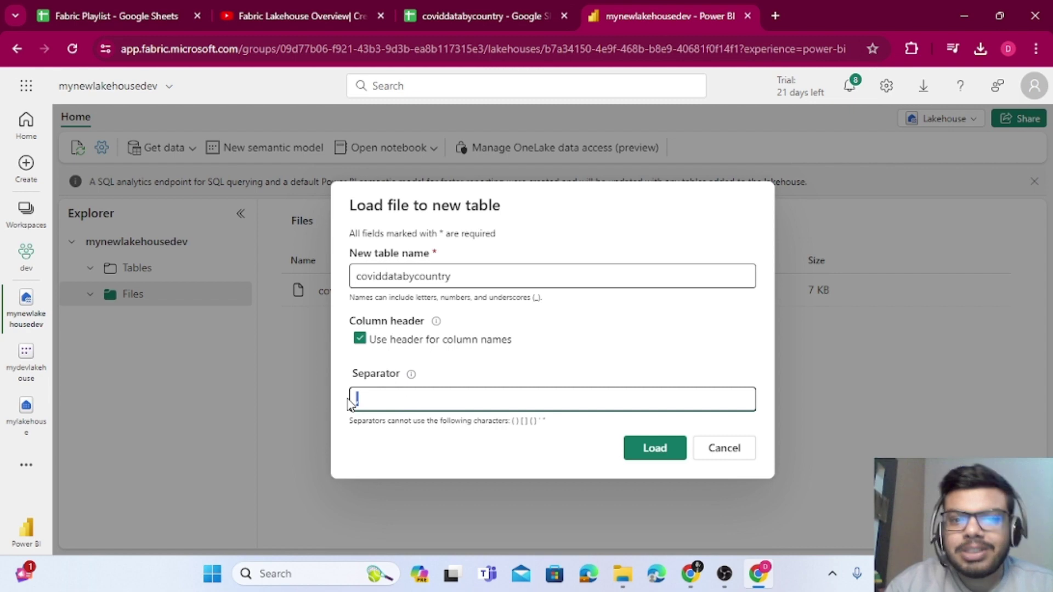
left_click(659, 449)
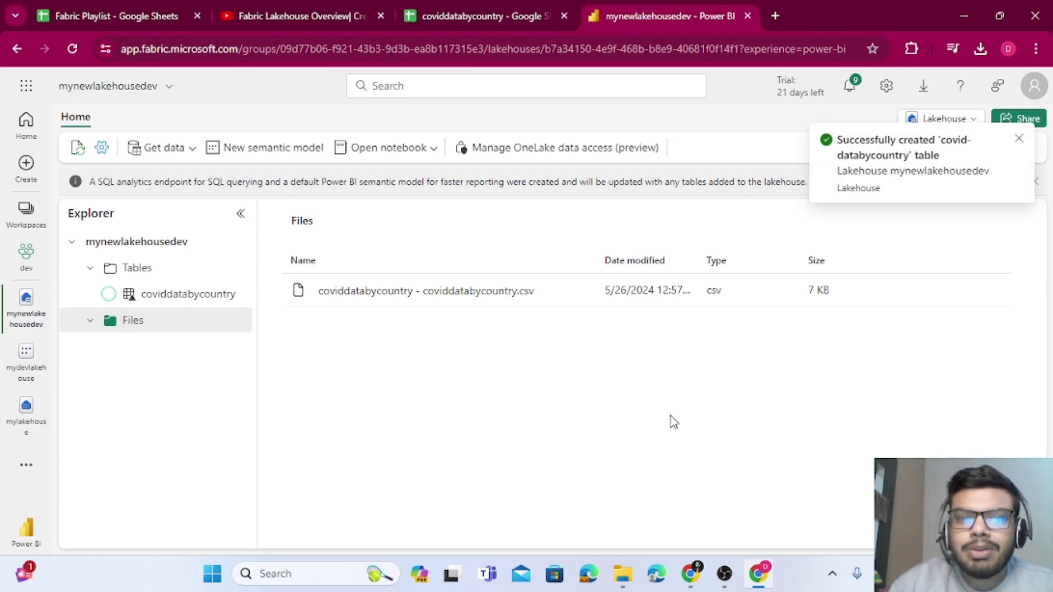
Preview the coviddatabycountry table's 230 rows, then open the lakehouse view choices
left_click(193, 295)
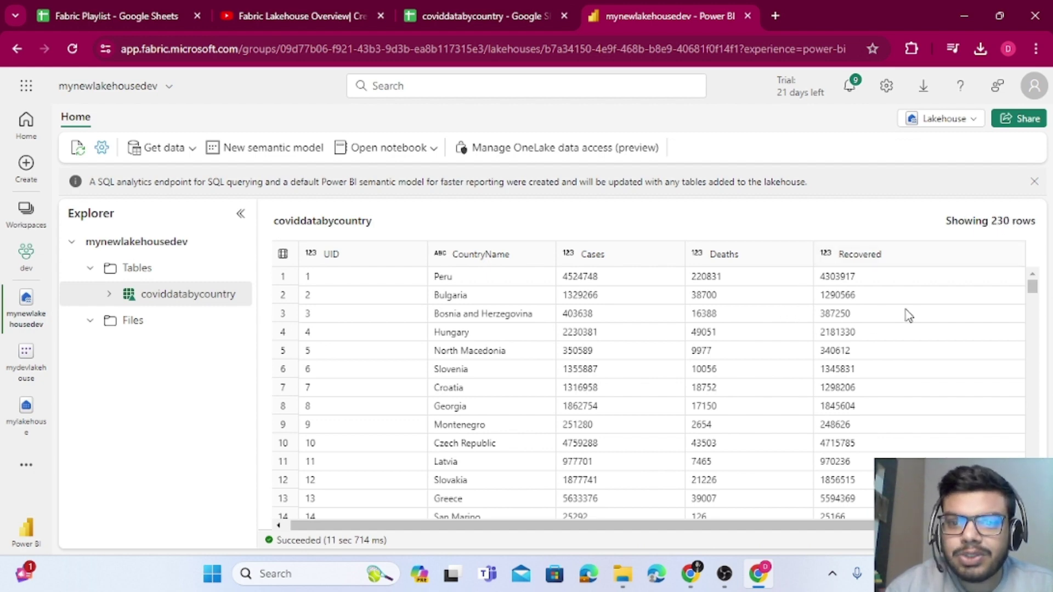
mouse_move(1041, 296)
left_mouse_down()
mouse_move(1041, 515)
mouse_move(1044, 286)
left_mouse_up()
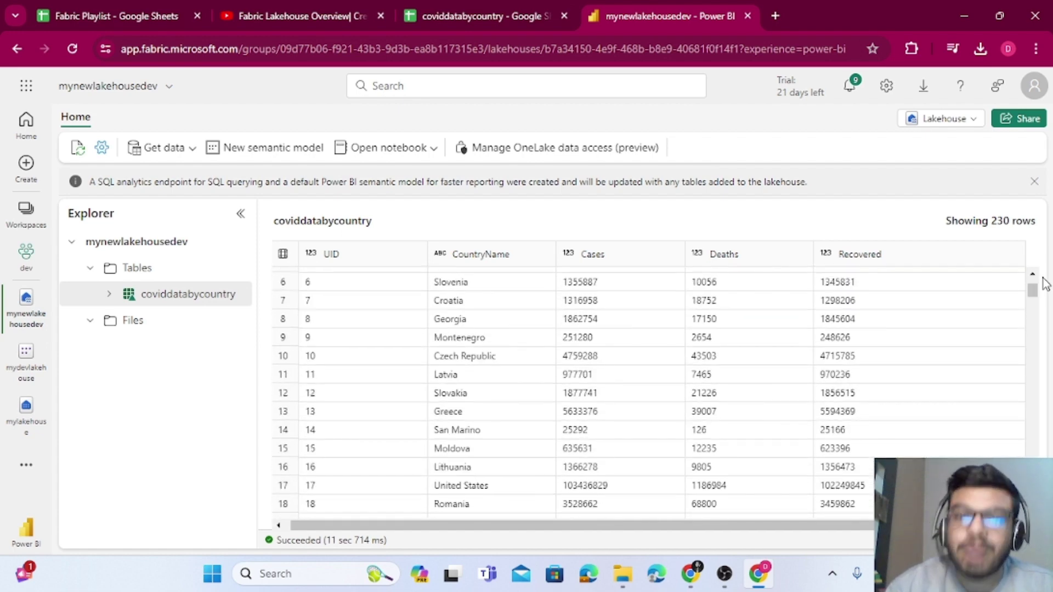
left_click_drag(1034, 287, 1051, 244)
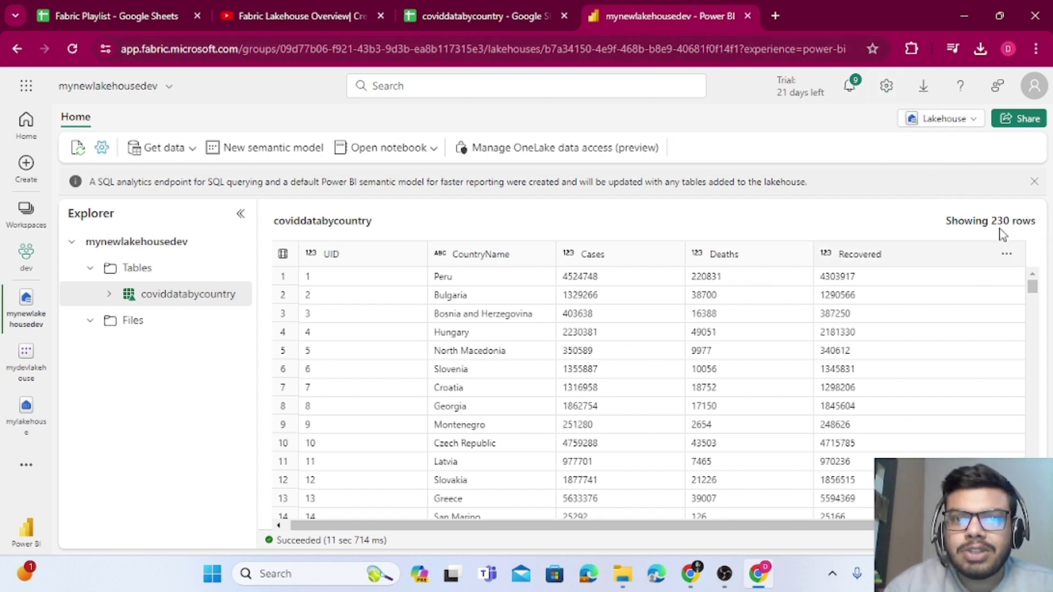
left_click(943, 120)
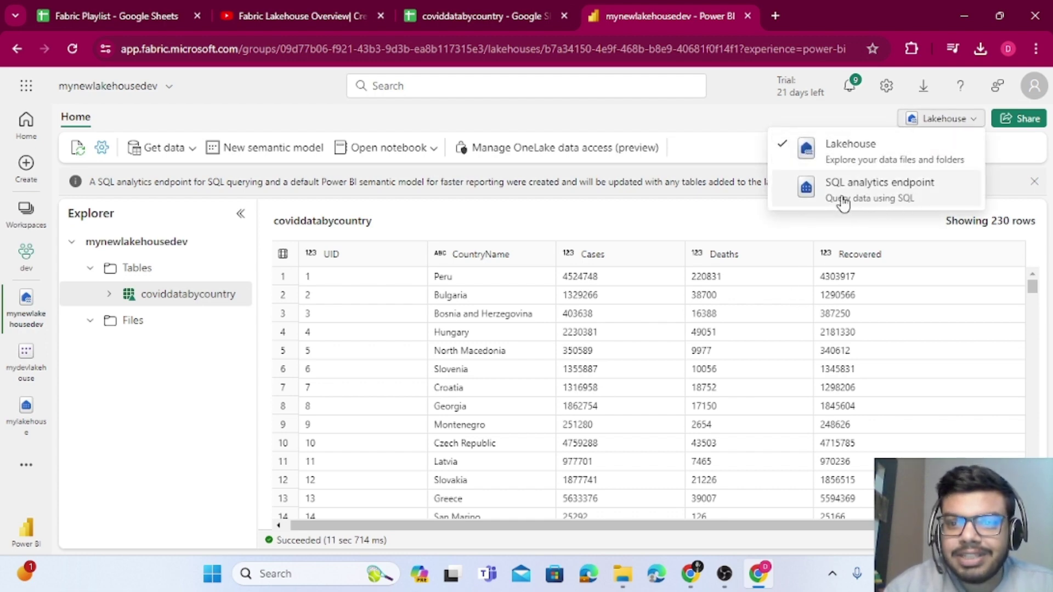
Switch to the SQL analytics endpoint, browse the Explorer tree, and start an empty SQL query
left_click(895, 198)
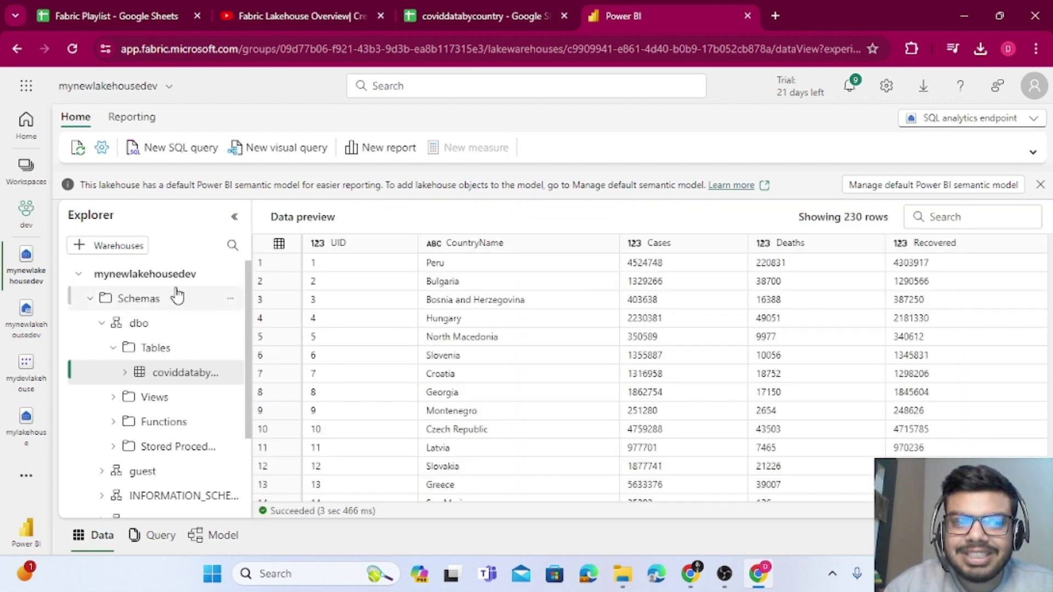
scroll(180, 351, "down", 2)
scroll(179, 404, "up", 2)
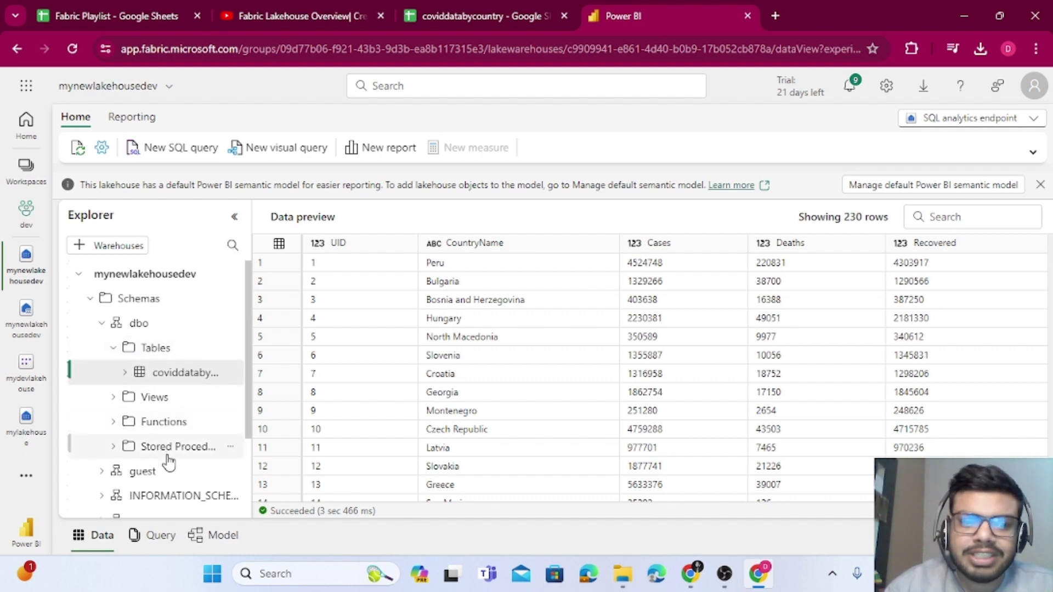
scroll(148, 438, "down", 2)
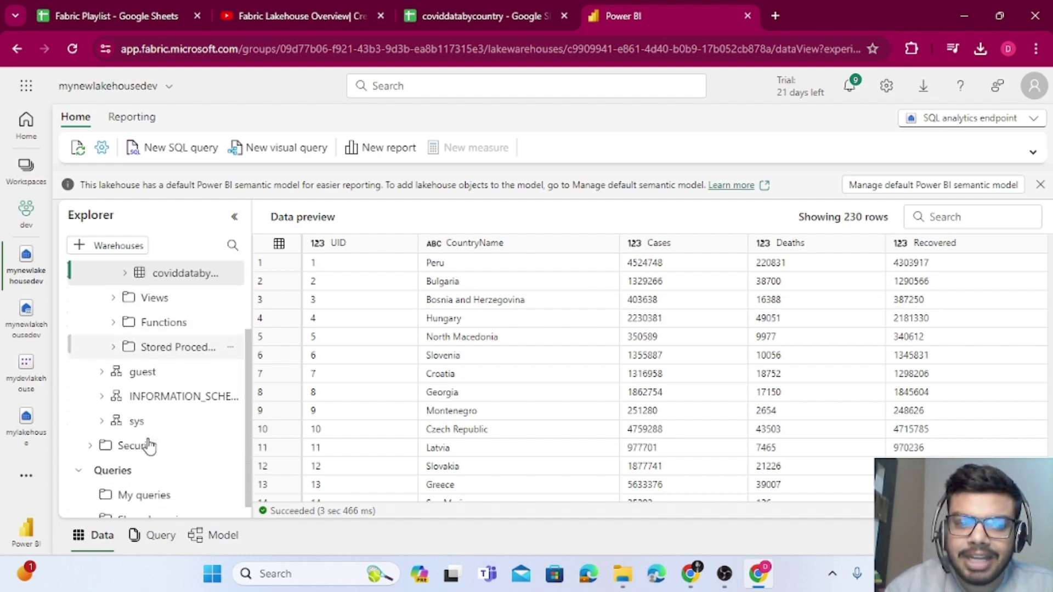
scroll(158, 424, "up", 1)
scroll(158, 425, "up", 1)
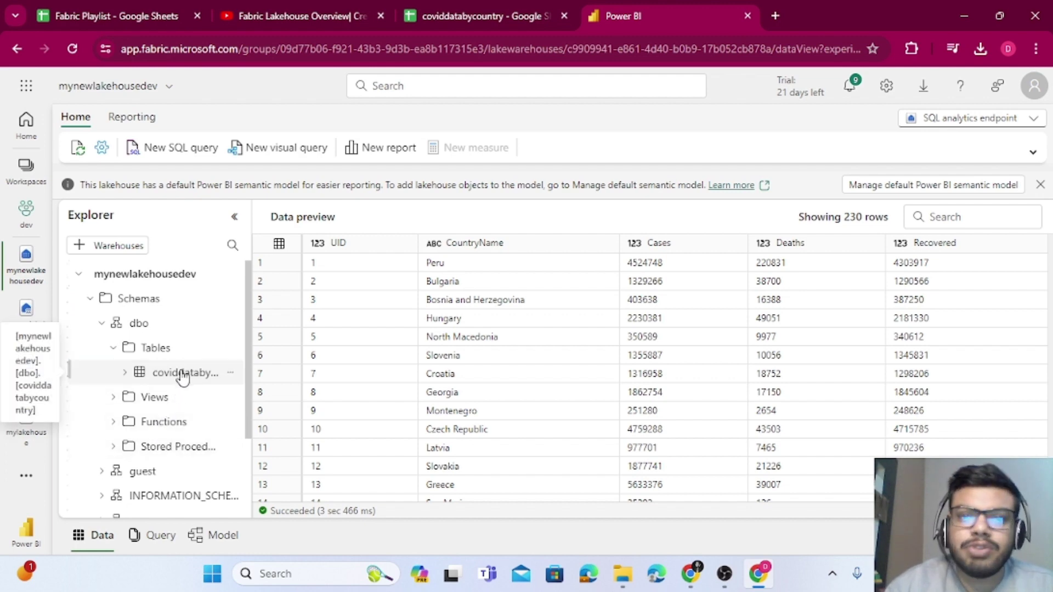
scroll(181, 379, "down", 3)
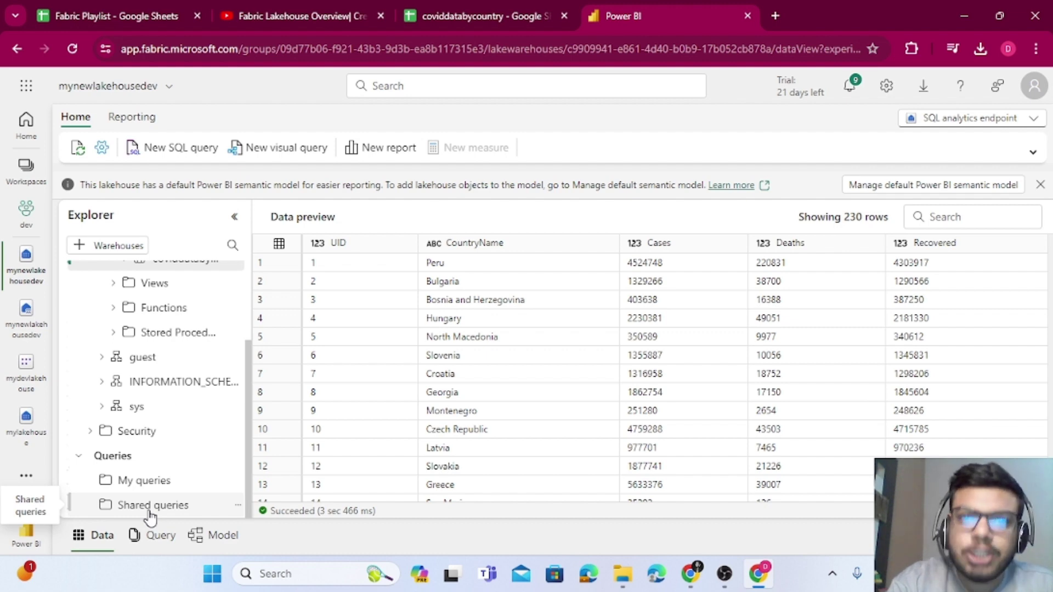
scroll(159, 485, "up", 3)
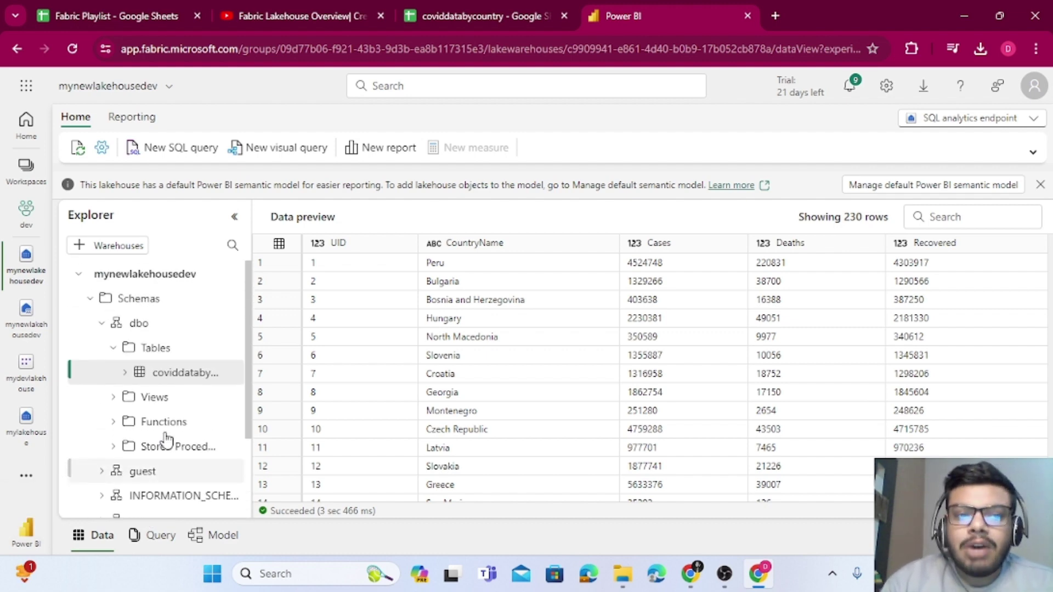
left_click(179, 154)
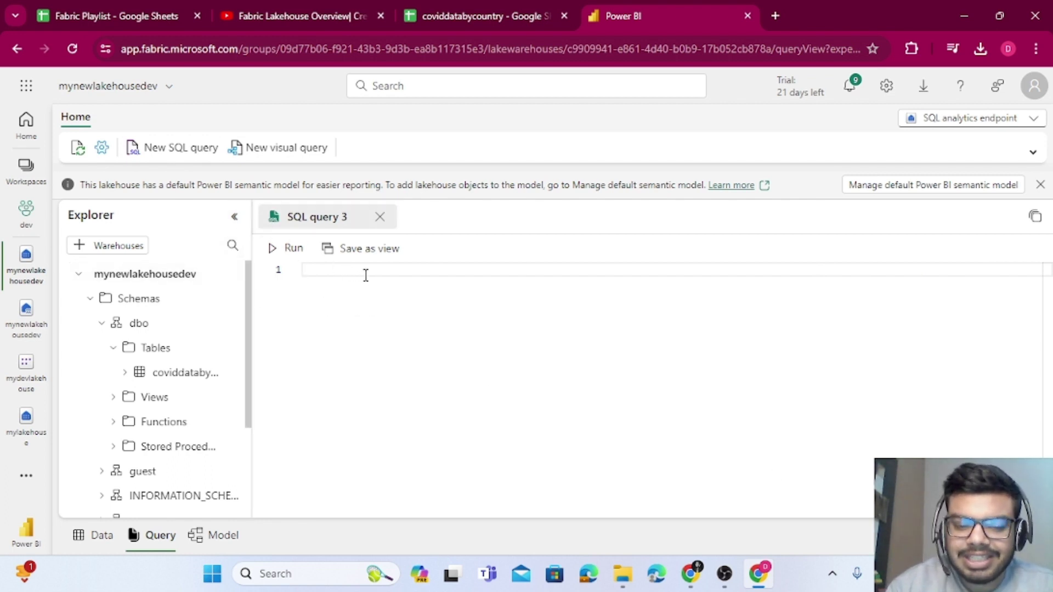
Write select top 10 * from dbo.coviddatabycountry and run it
type("select top 10 * from")
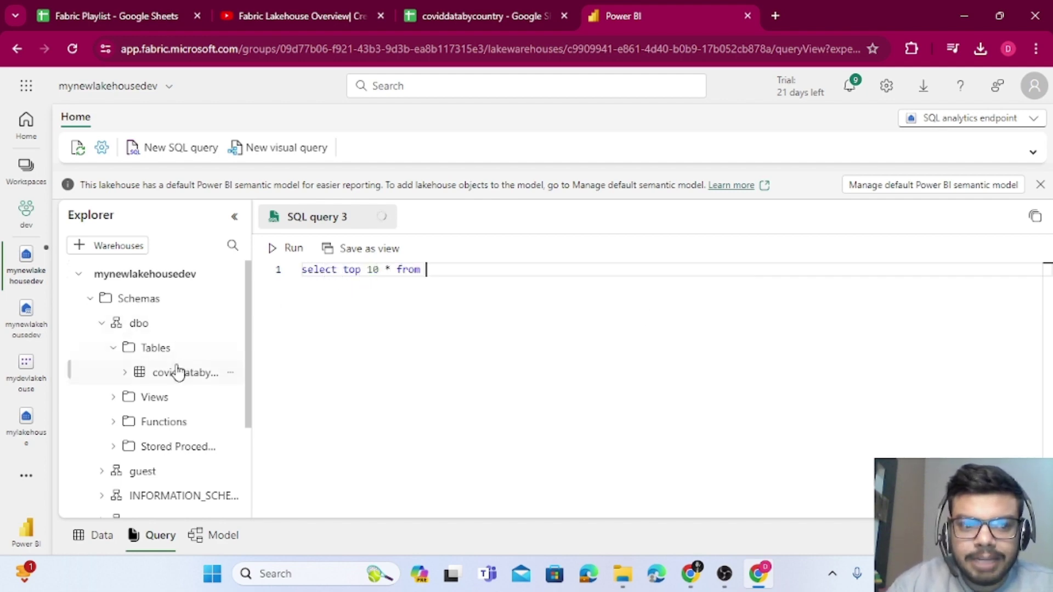
left_click_drag(179, 369, 470, 317)
type("dbo.")
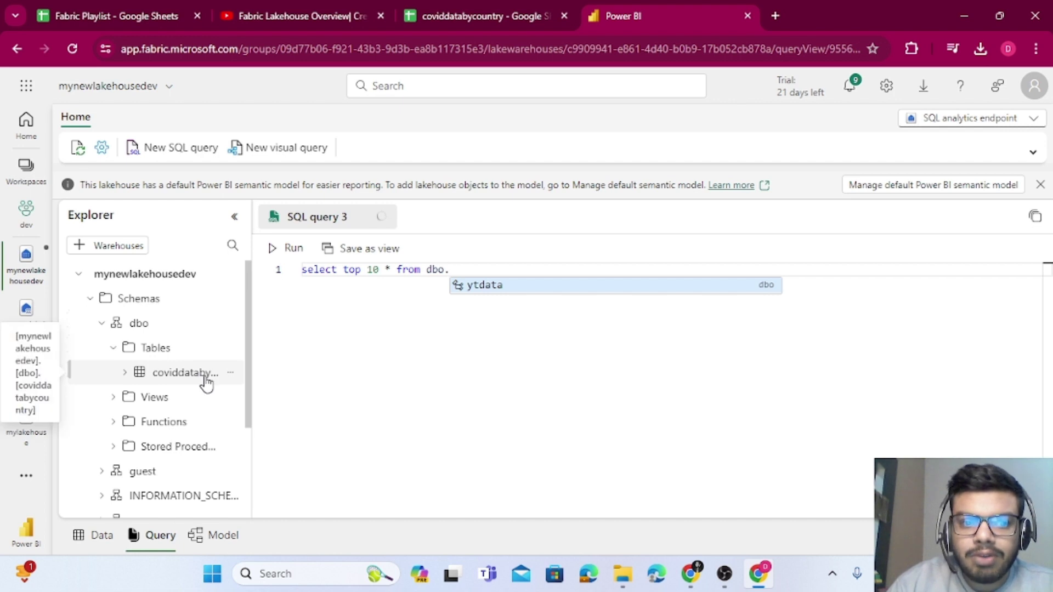
left_click_drag(249, 384, 324, 367)
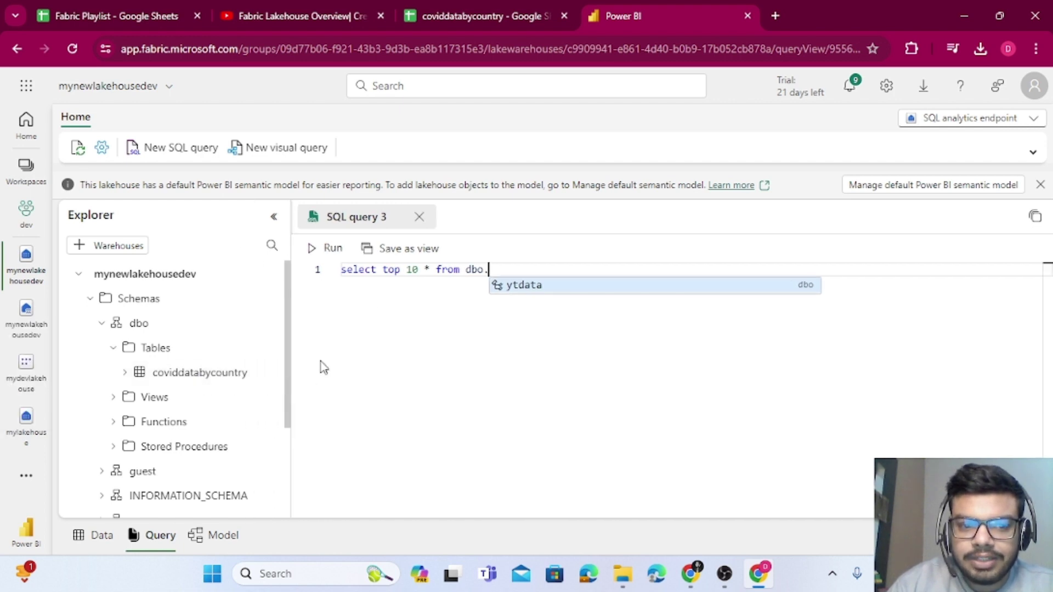
type("coviddatabycount")
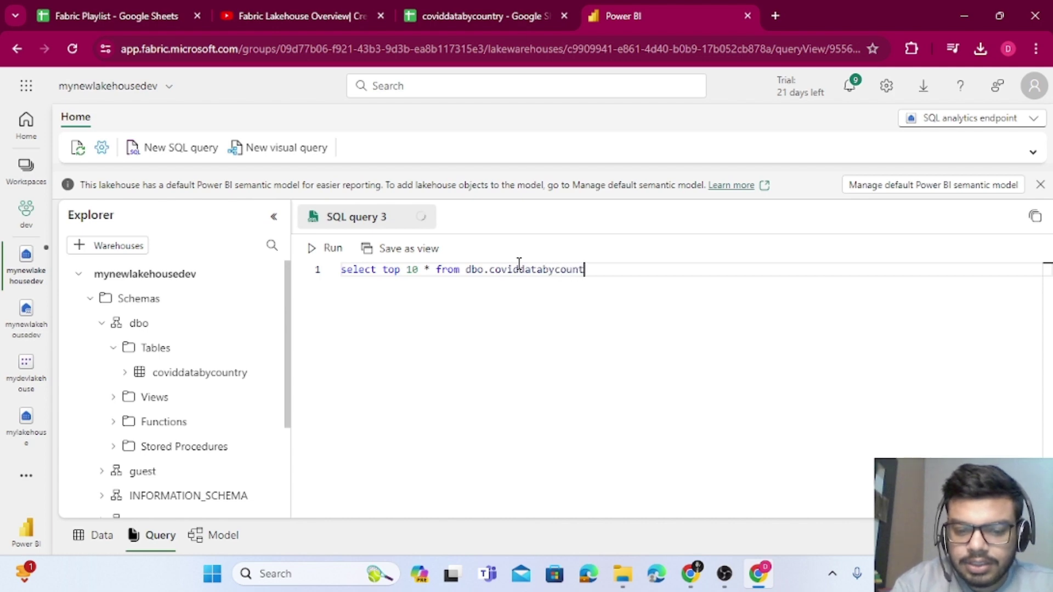
left_click_drag(621, 271, 257, 273)
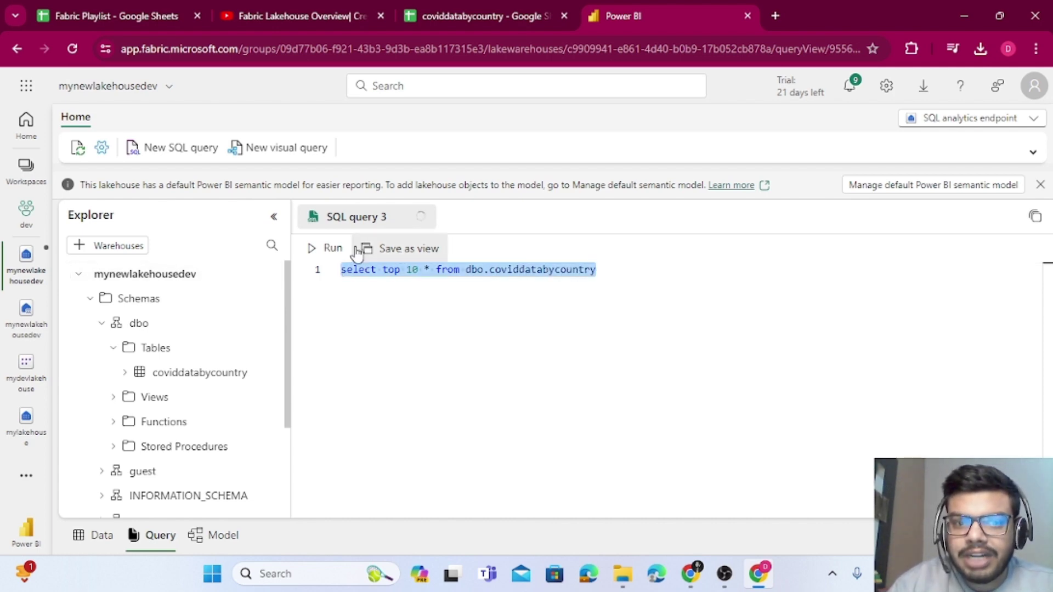
left_click(329, 248)
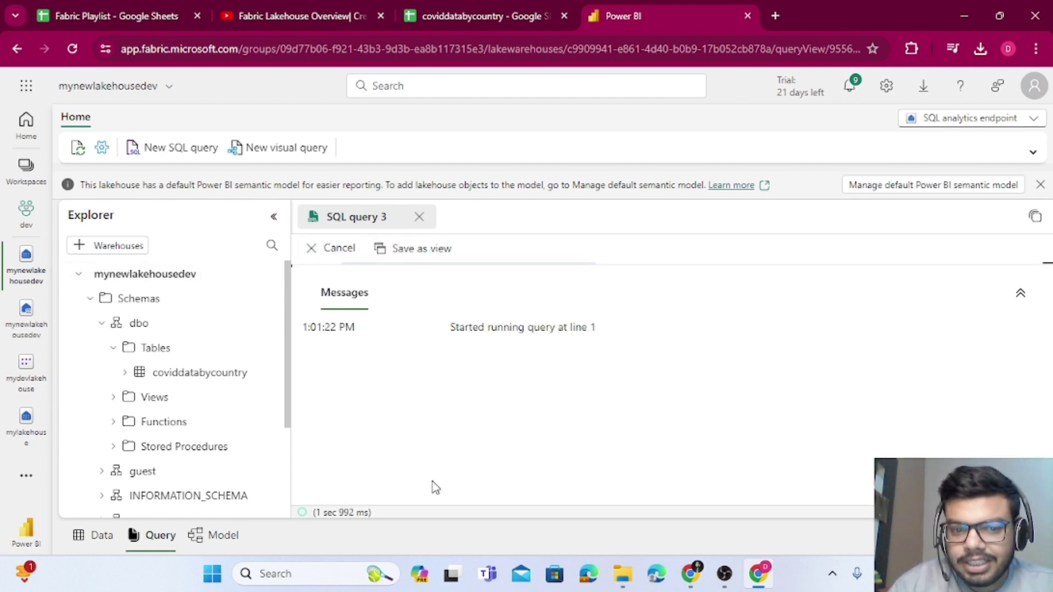
Resize the results pane to show the query above its Peru, Bulgaria rows, and select the query line
scroll(601, 416, "down", 1)
scroll(548, 450, "up", 1)
scroll(488, 408, "down", 1)
scroll(603, 471, "up", 1)
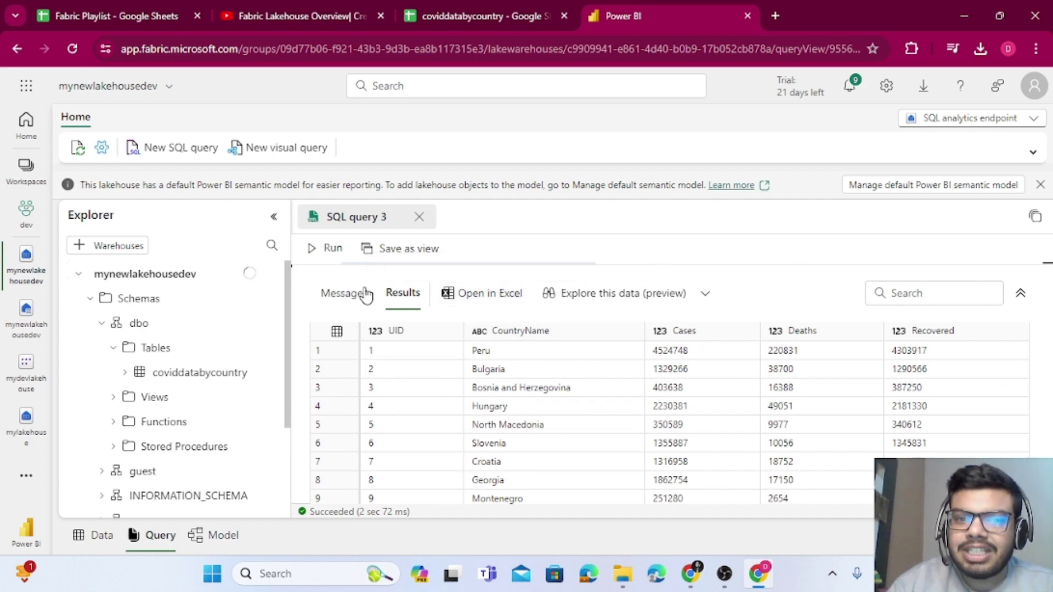
left_click_drag(509, 265, 510, 376)
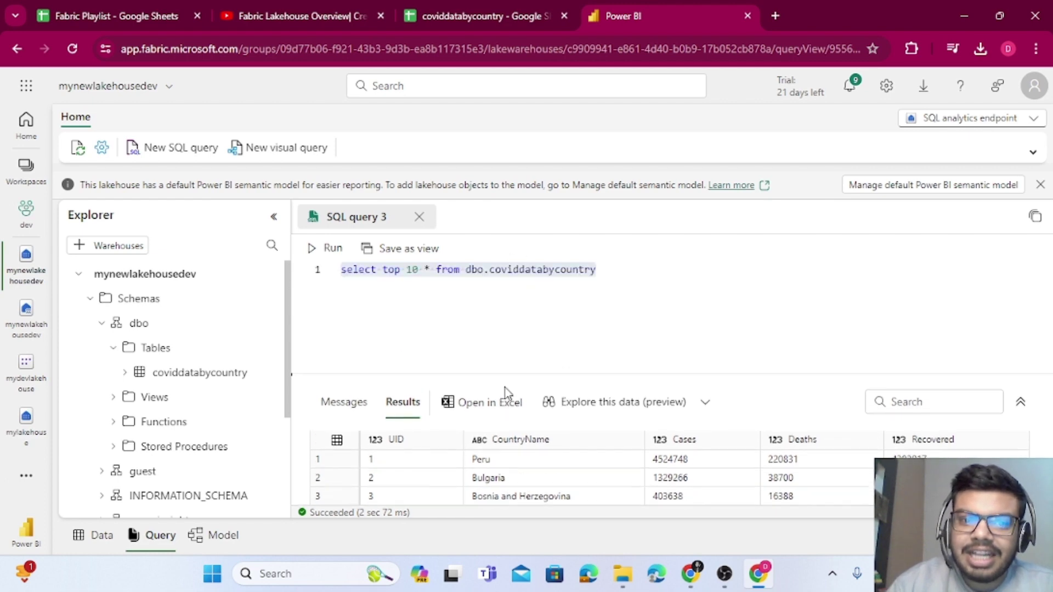
left_click_drag(613, 270, 312, 273)
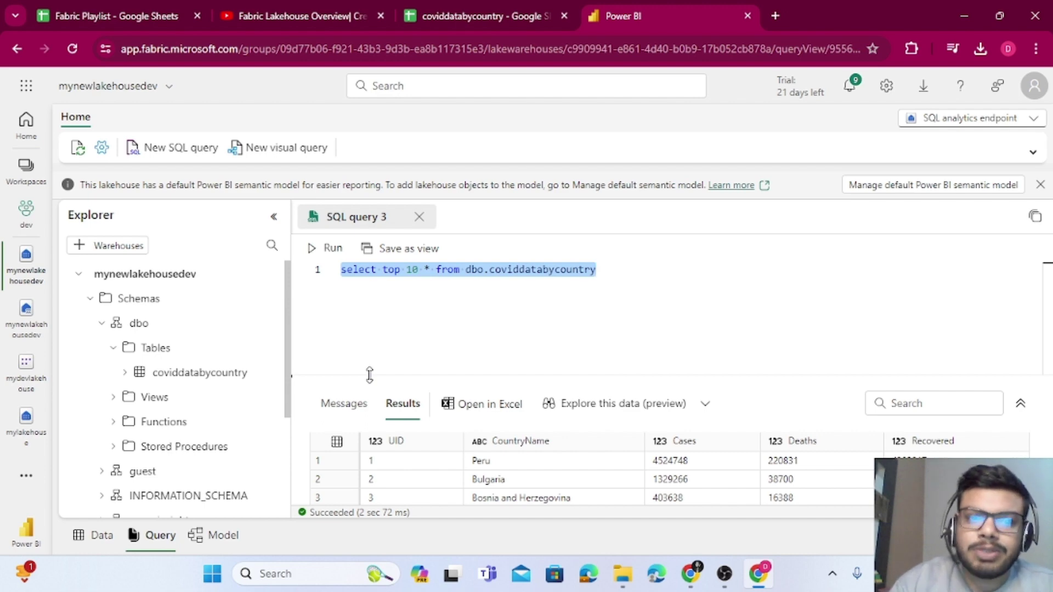
Remove top 10 from the query and add a blank line above it
left_click(348, 277)
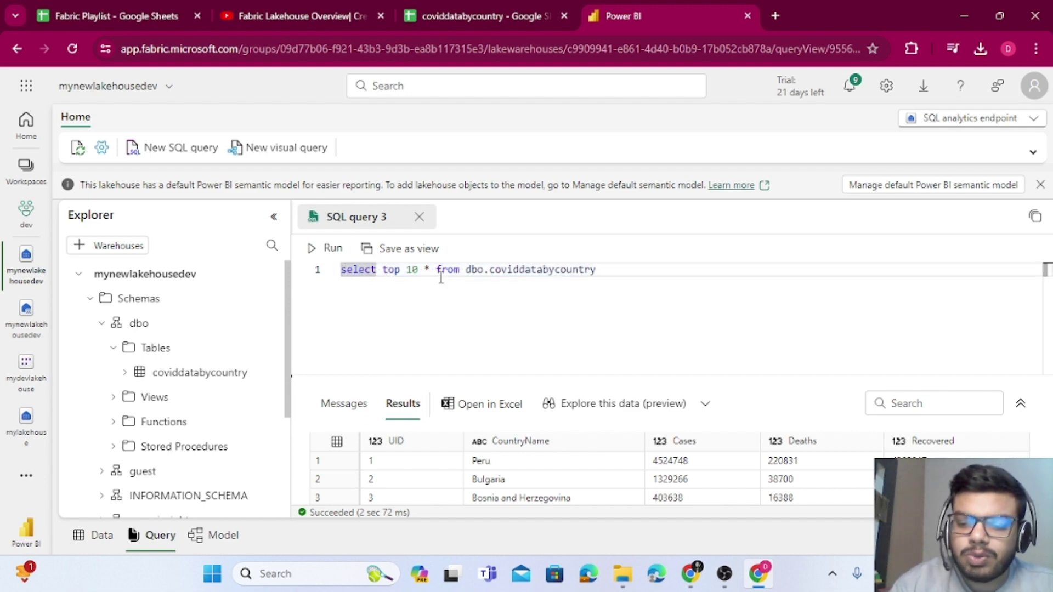
key("Return")
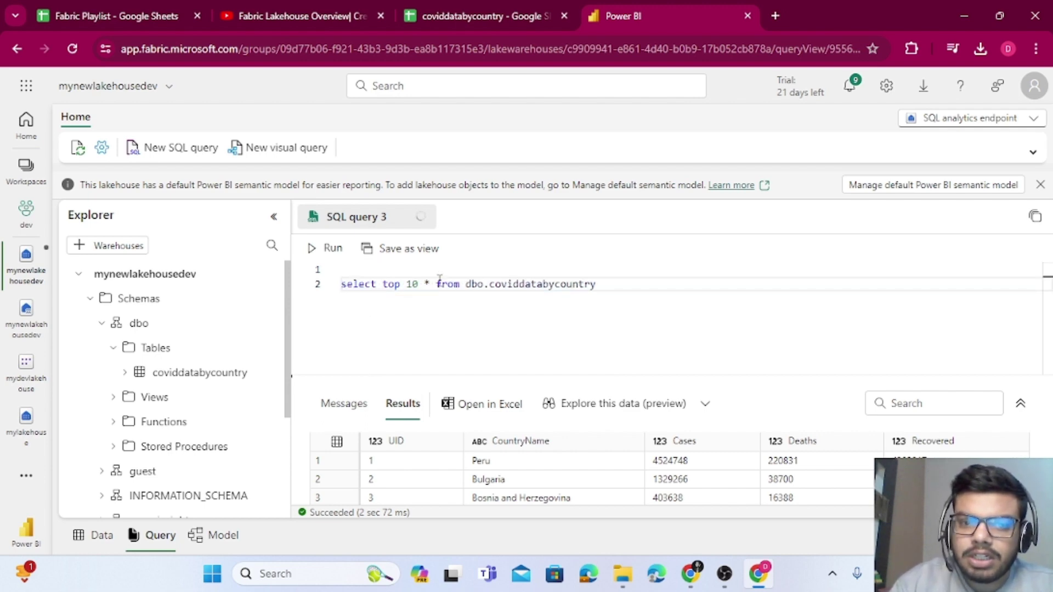
left_click_drag(417, 283, 382, 283)
key("BackSpace")
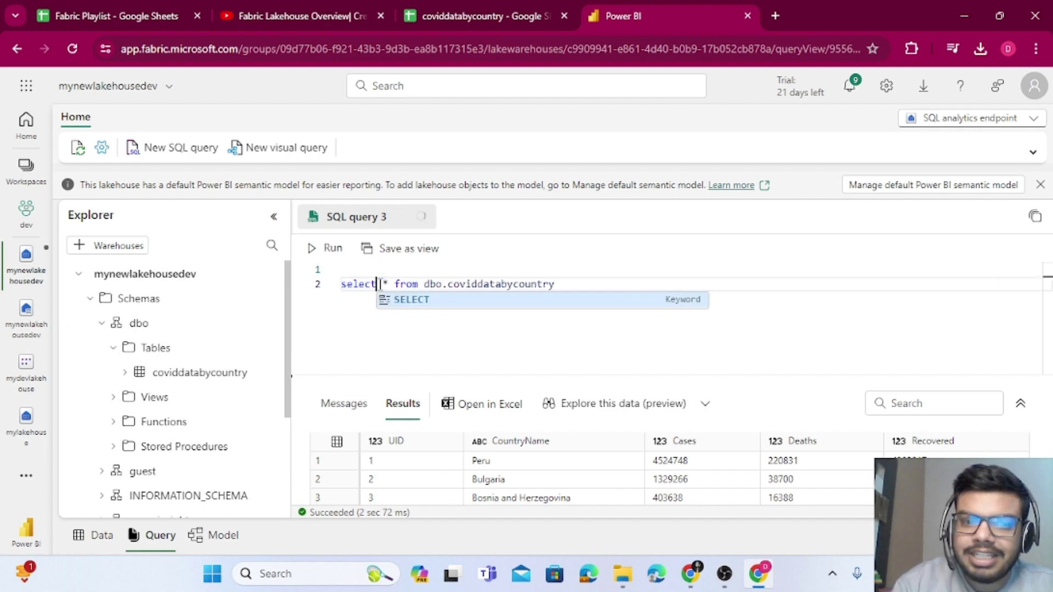
left_click(370, 270)
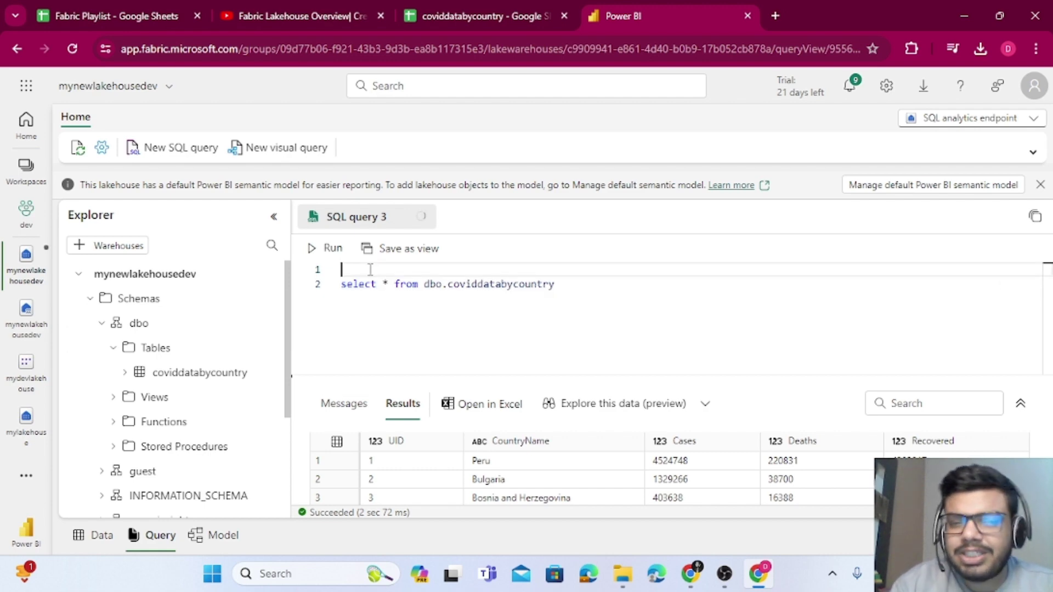
Wrap the select statement in CREATE PROCEDURE selectAll AS with BEGIN and END
type("c")
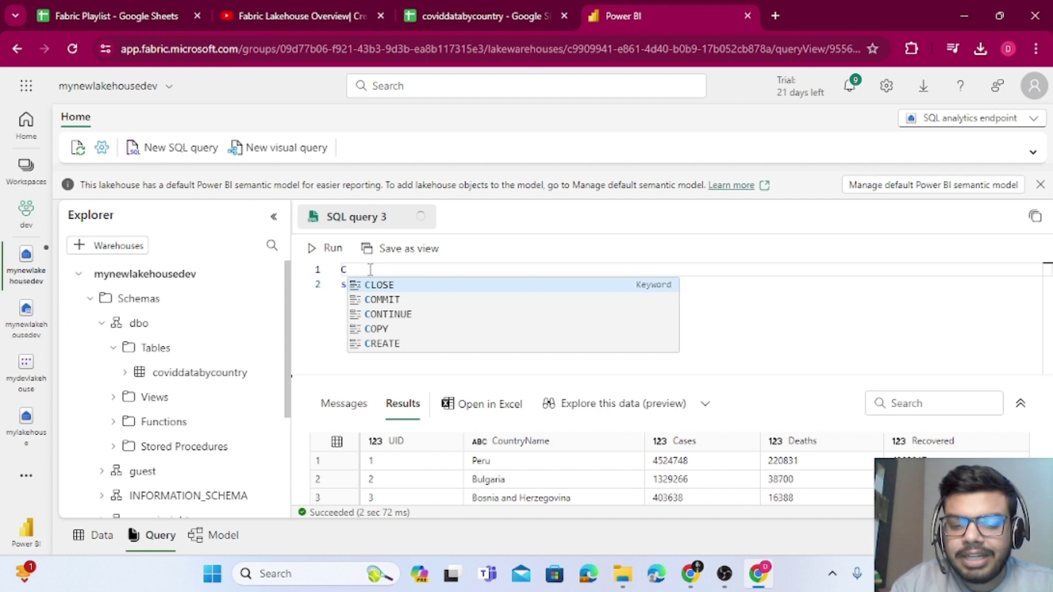
type("REATE PROC")
key("Down")
key("Tab")
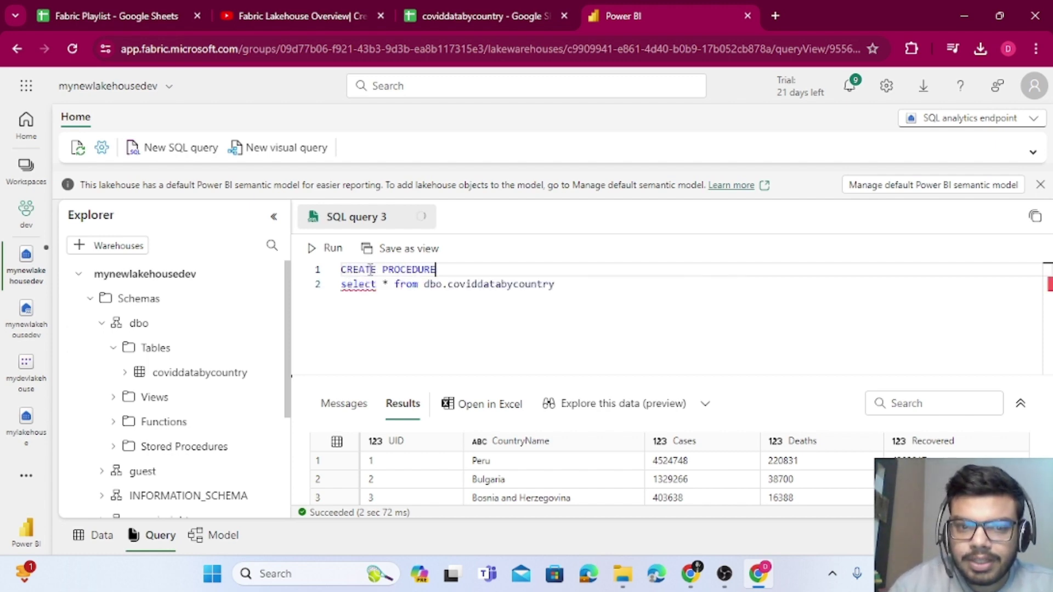
type("selectAll")
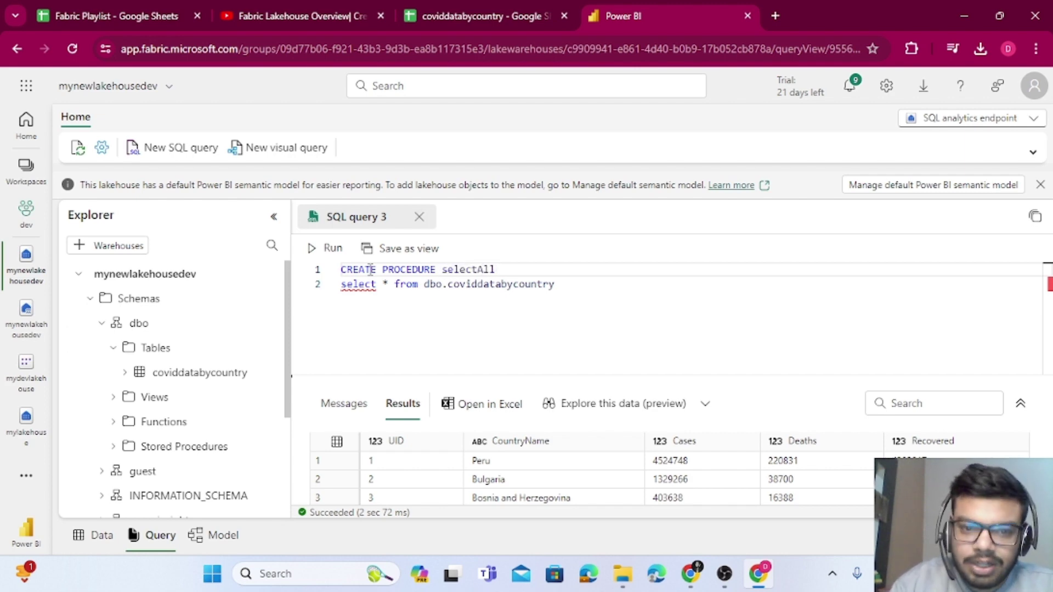
type(" AS")
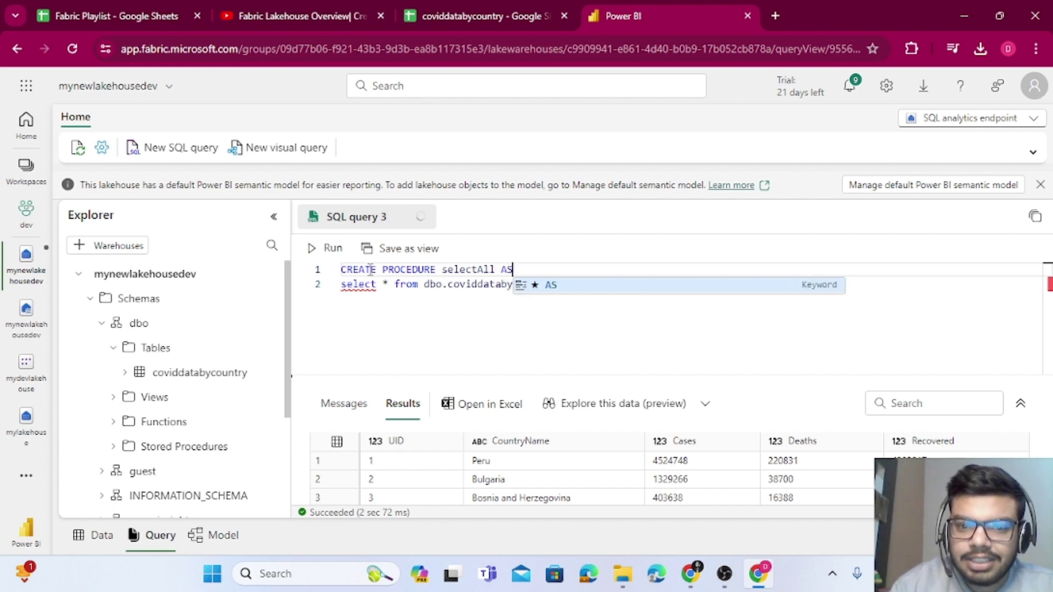
key("Return")
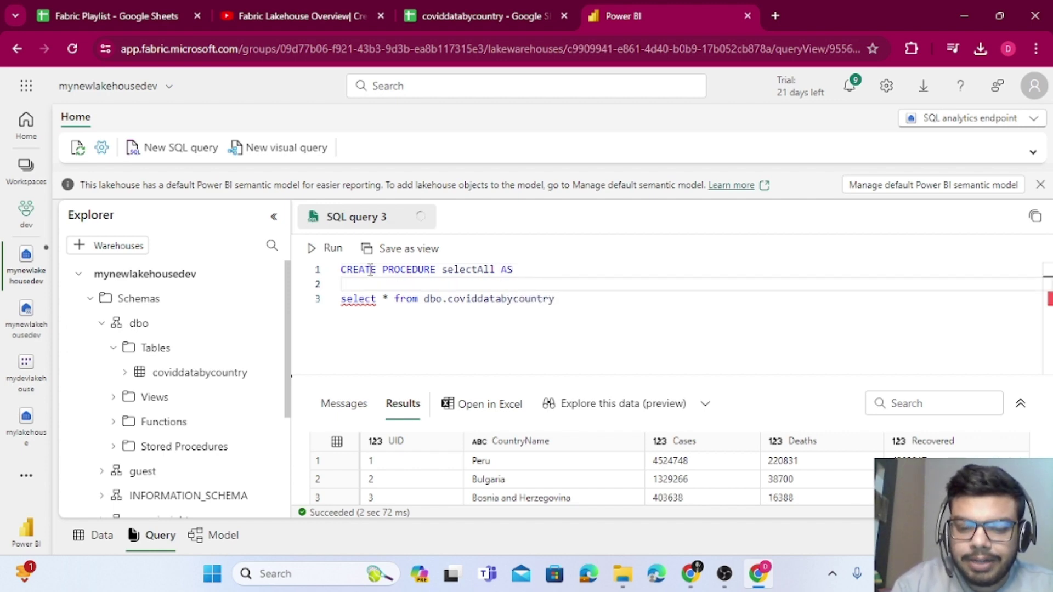
type("BEF")
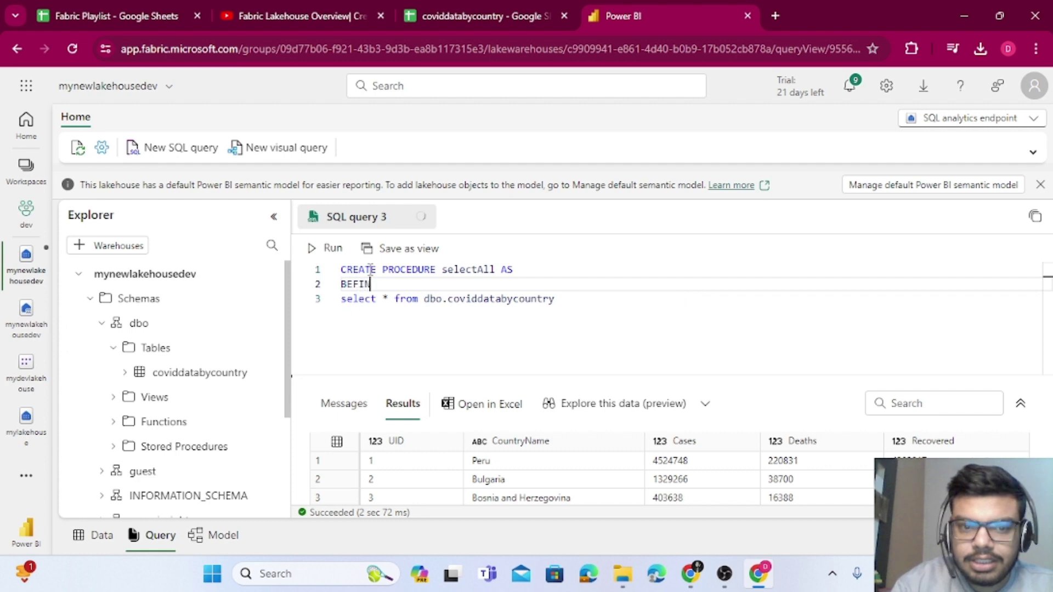
type("IN")
key("BackSpace")
key("BackSpace")
key("BackSpace")
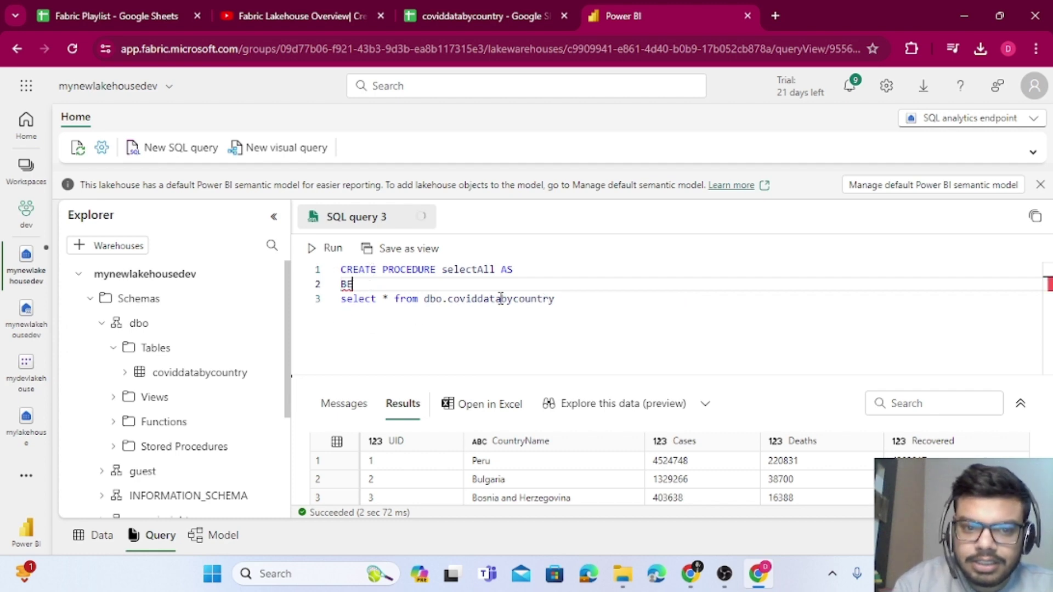
type("GIN")
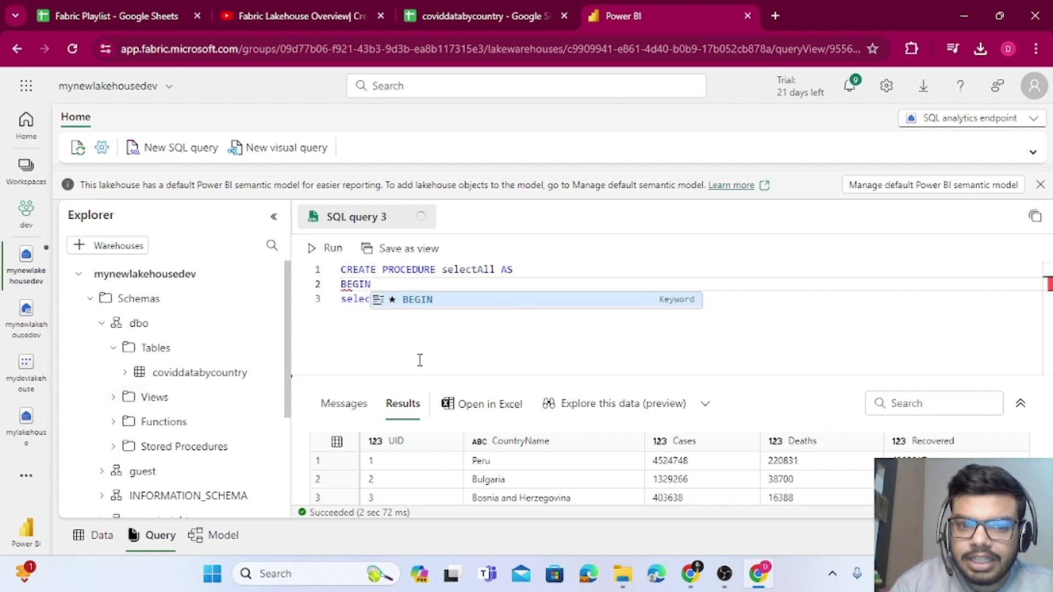
left_click(544, 314)
key("Return")
key("Return")
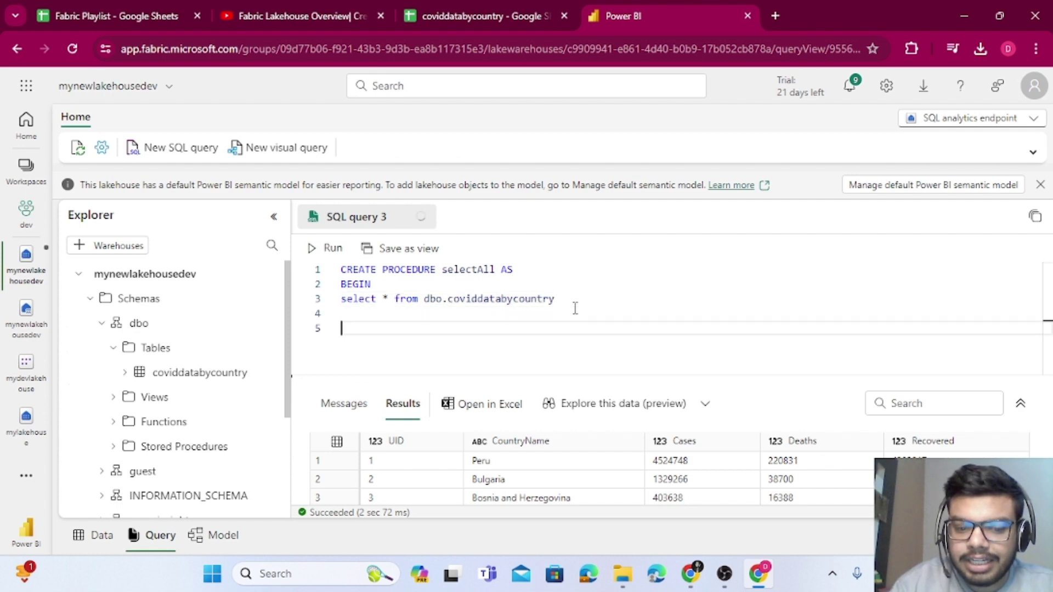
type("END")
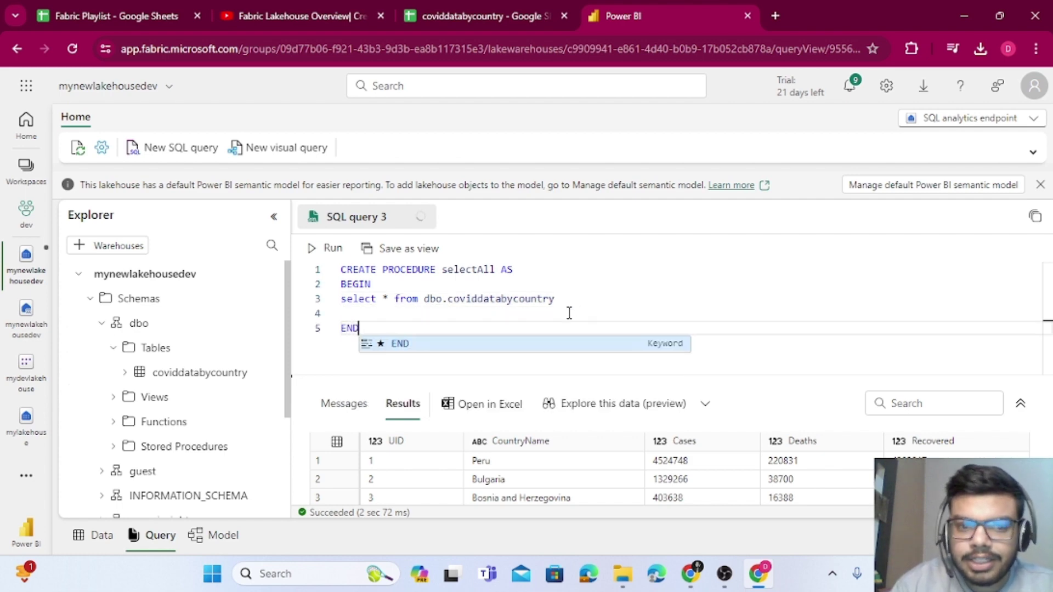
Run the whole five-line script to create the selectAll procedure
left_click(438, 315)
left_click_drag(402, 324, 317, 251)
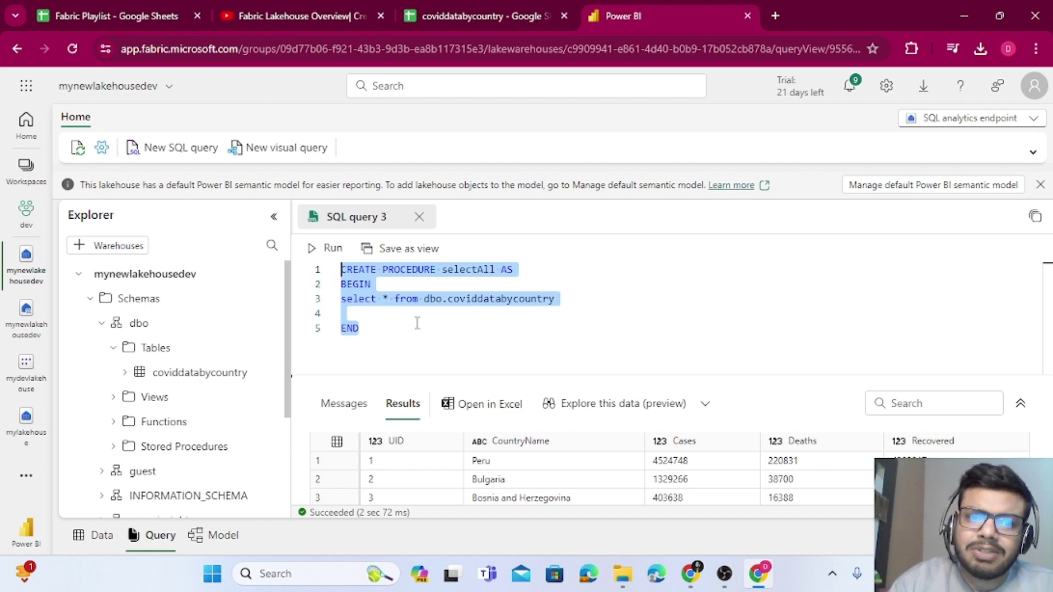
left_click_drag(434, 332, 282, 263)
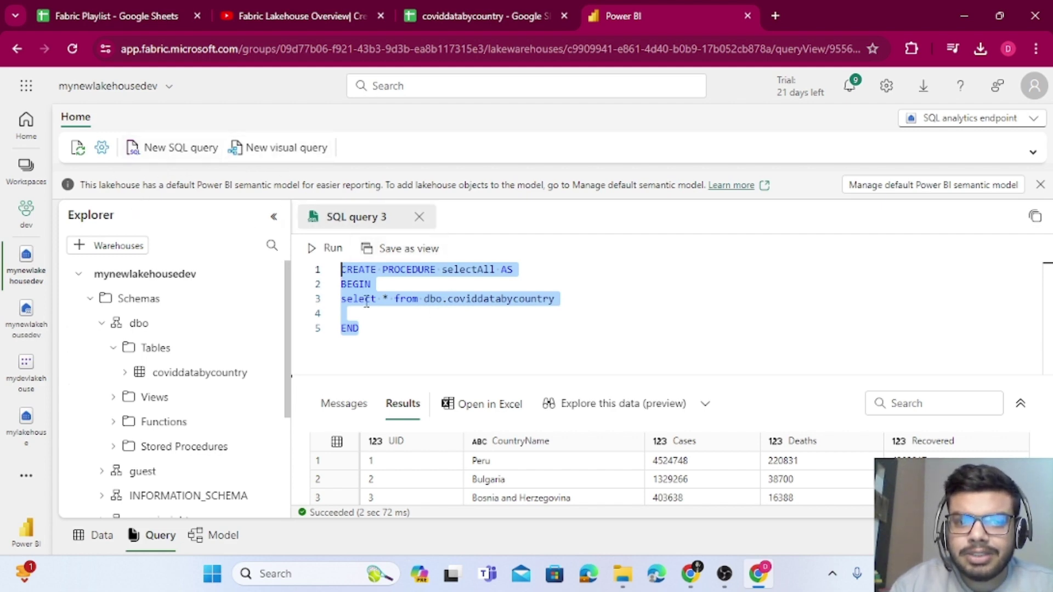
left_click(329, 247)
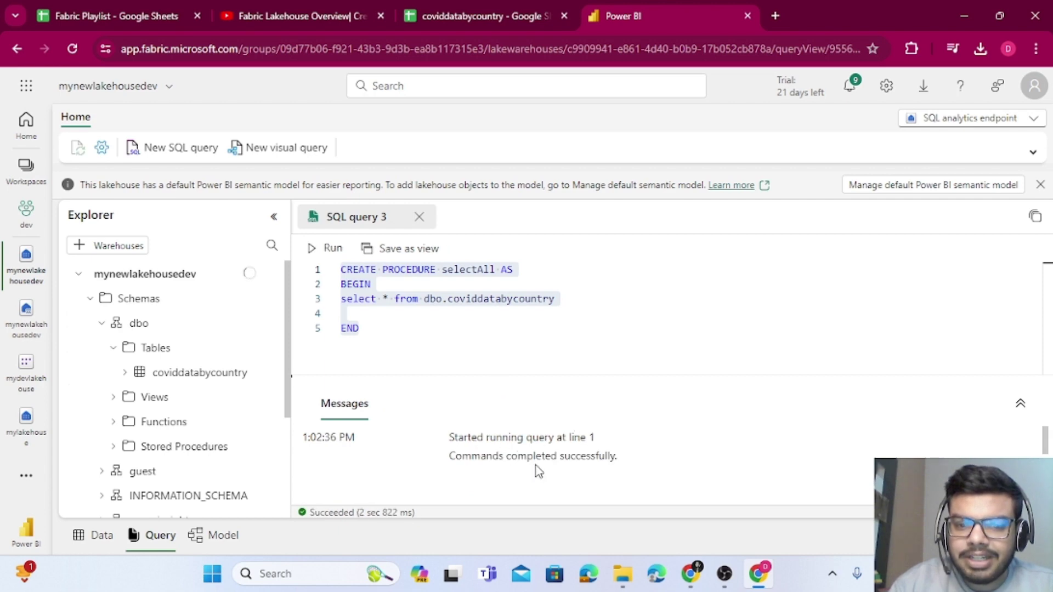
Rerun the CREATE PROCEDURE script and confirm the error that 'selectAll' already exists
left_click_drag(461, 457, 627, 465)
scroll(623, 463, "up", 1)
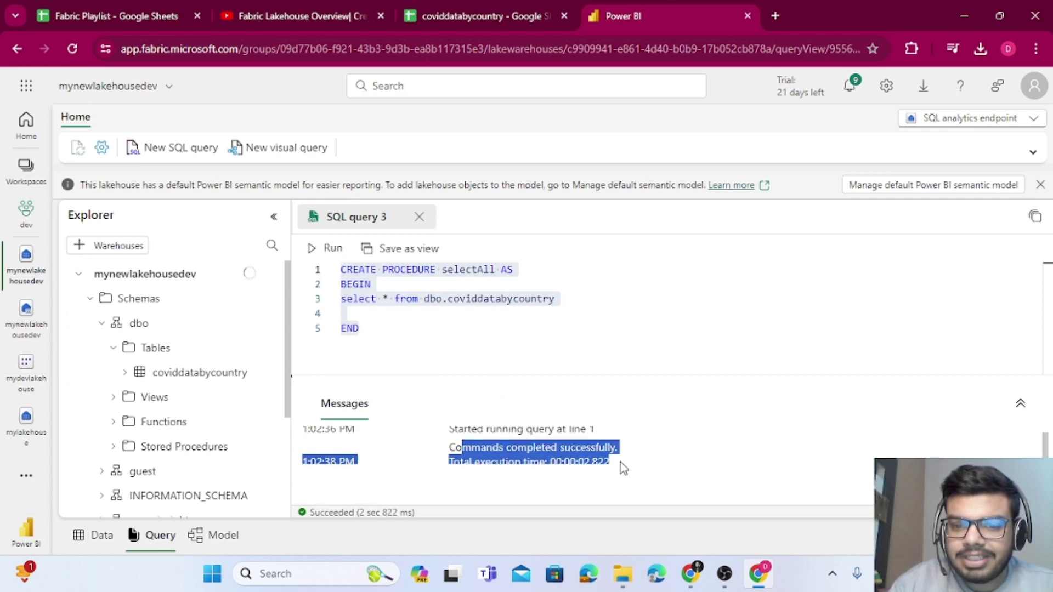
left_click(326, 248)
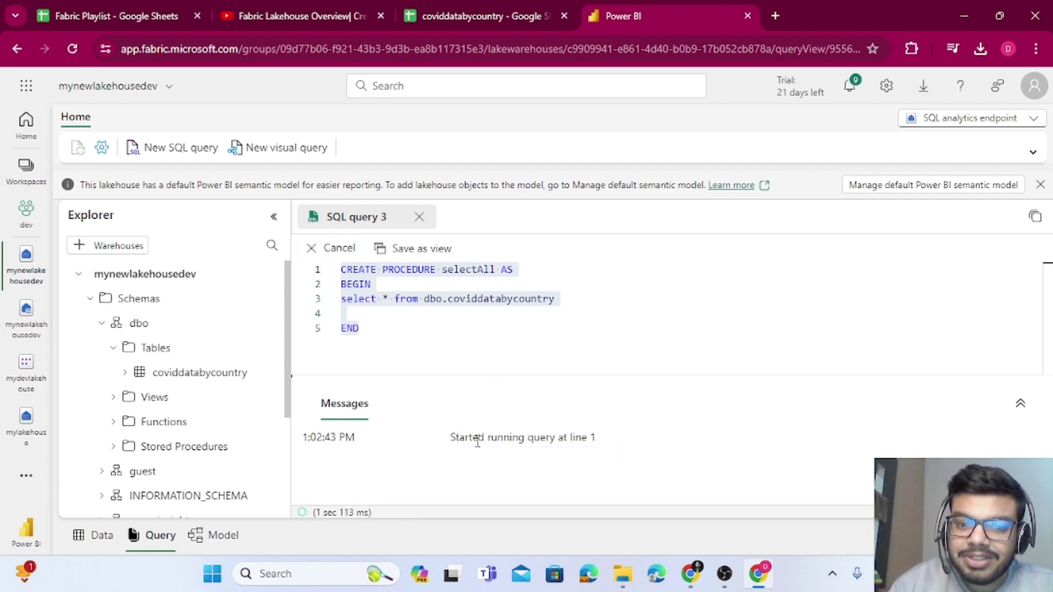
left_click(475, 460)
left_click_drag(474, 460, 716, 458)
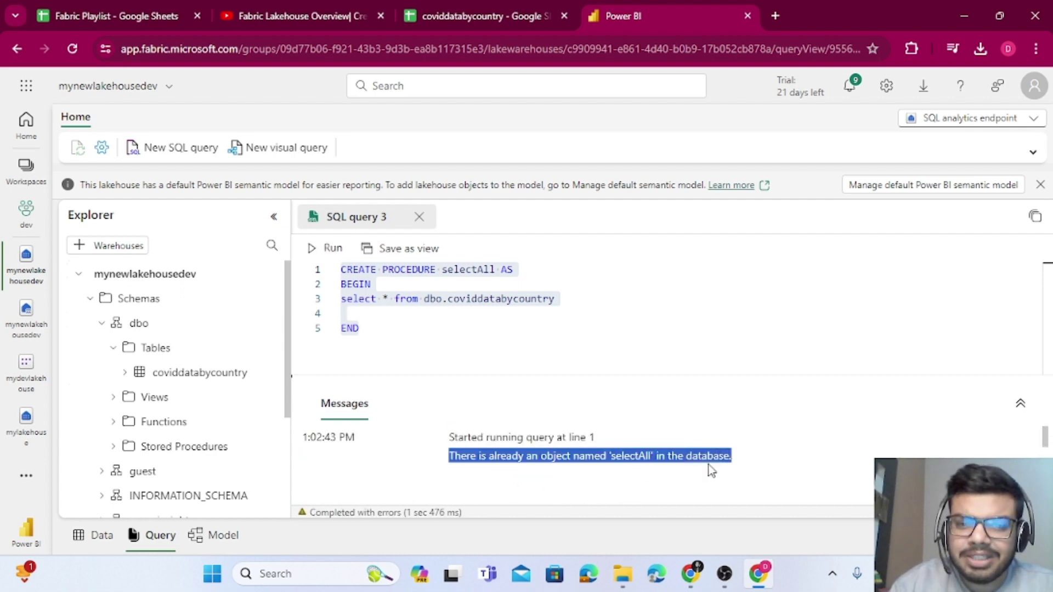
left_click(466, 340)
left_click(406, 299)
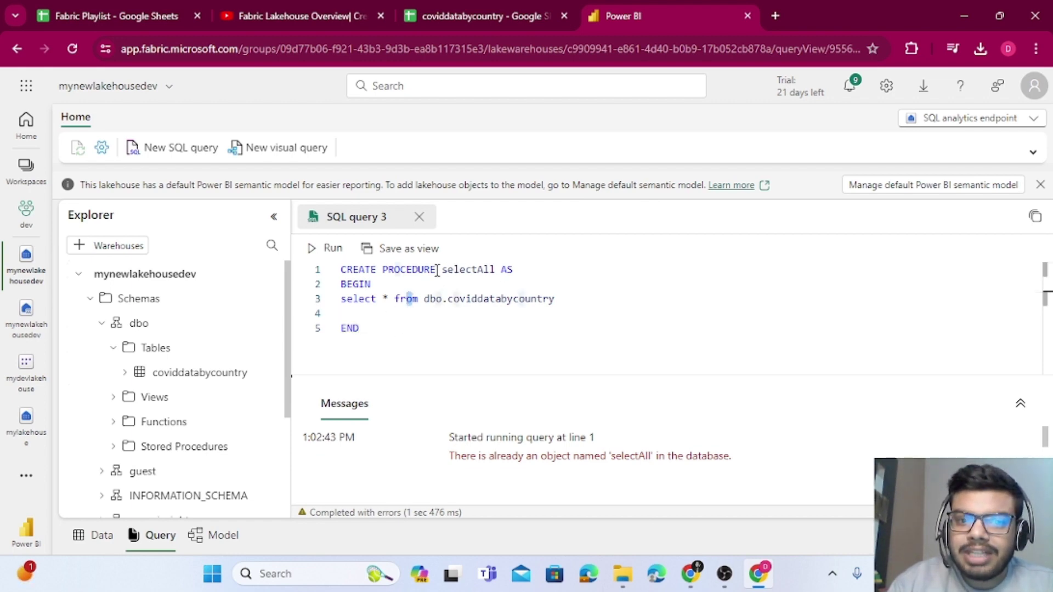
Rewrite the script into the single statement EXEC selectAll
left_click_drag(410, 334, 324, 283)
key("BackSpace")
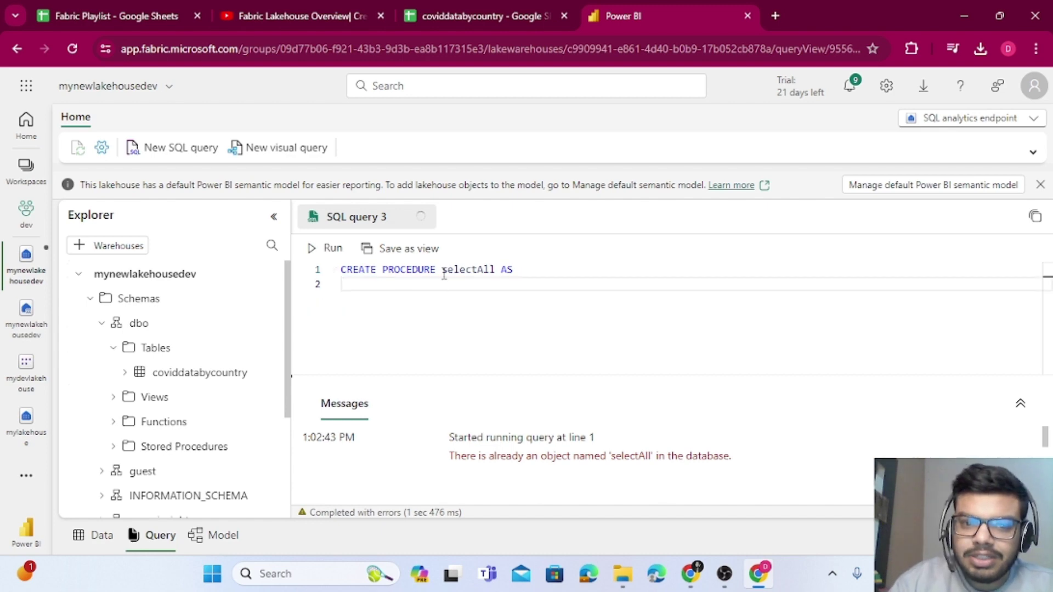
left_click_drag(442, 269, 341, 270)
key("BackSpace")
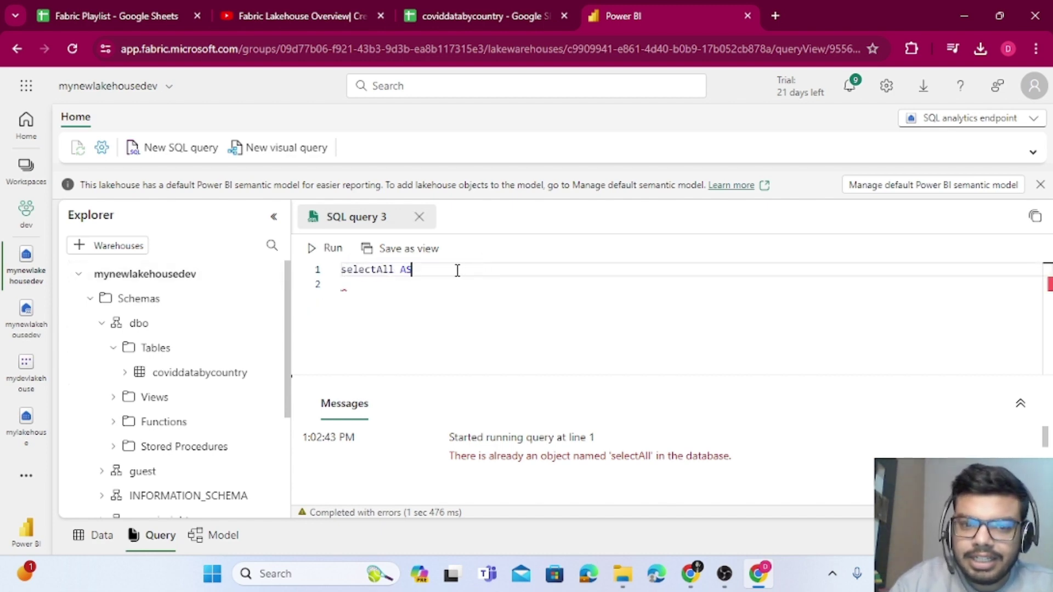
double_click(409, 269)
key("BackSpace")
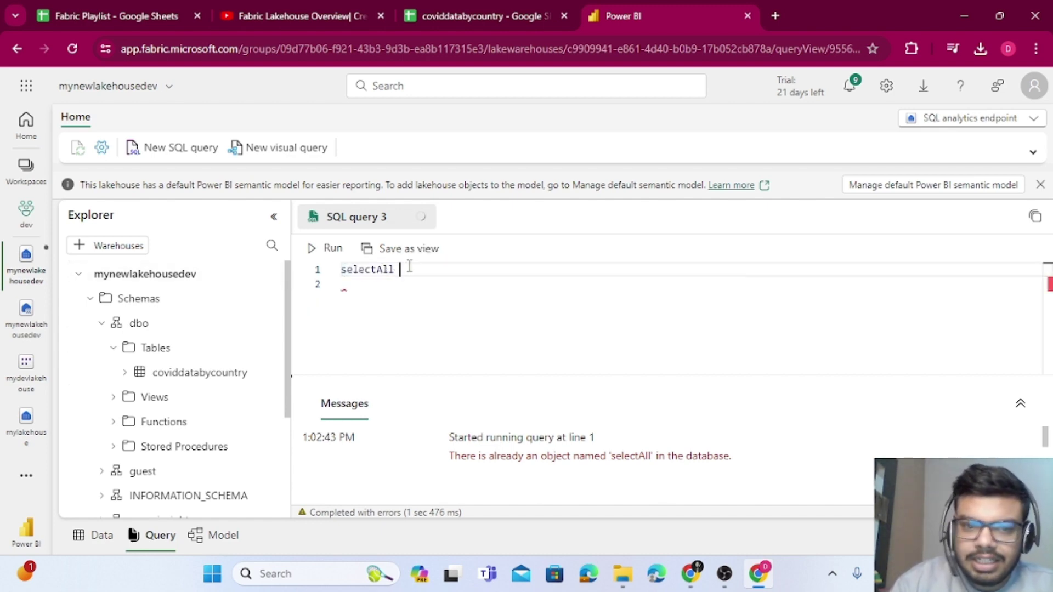
double_click(355, 270)
key("Home")
type("EXEC")
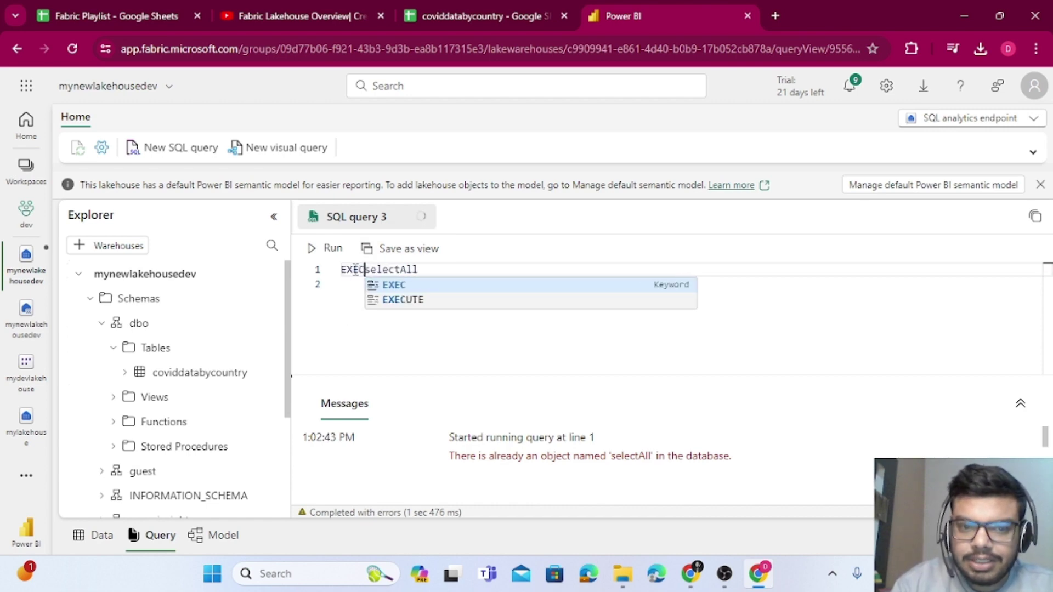
left_click_drag(459, 278, 234, 278)
Run EXEC selectAll to list coviddatabycountry rows, then find selectAll under Stored Procedures
left_click(333, 250)
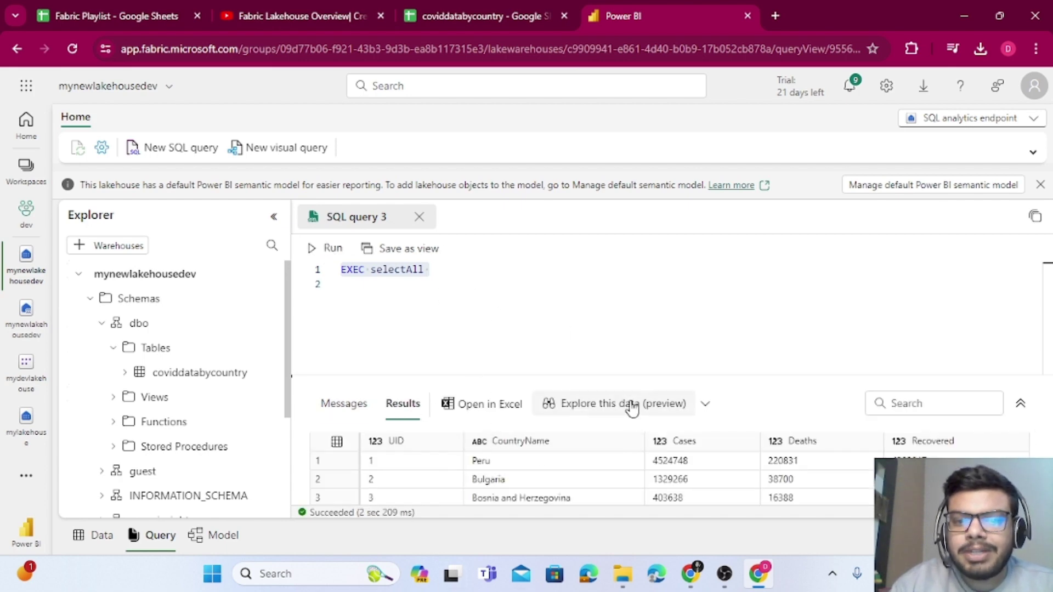
left_click_drag(761, 374, 748, 263)
scroll(667, 380, "down", 10)
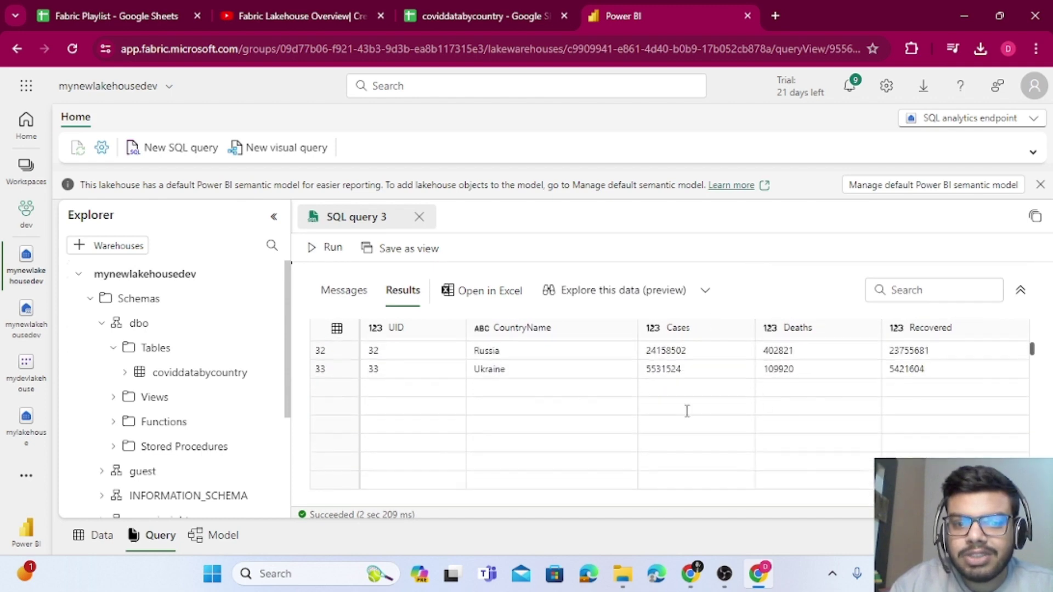
left_click_drag(1033, 355, 1033, 398)
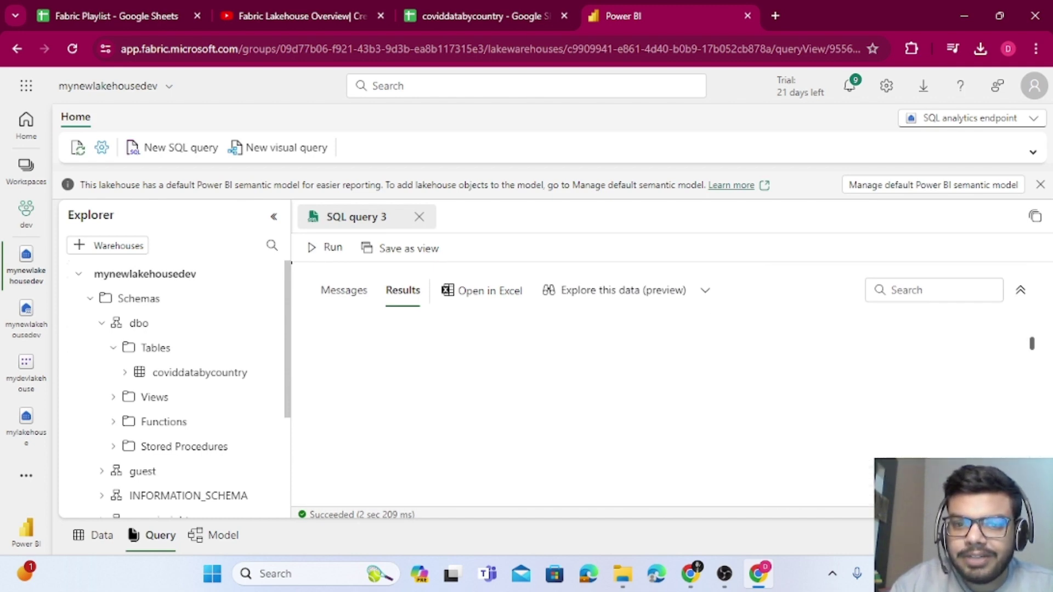
left_click(115, 446)
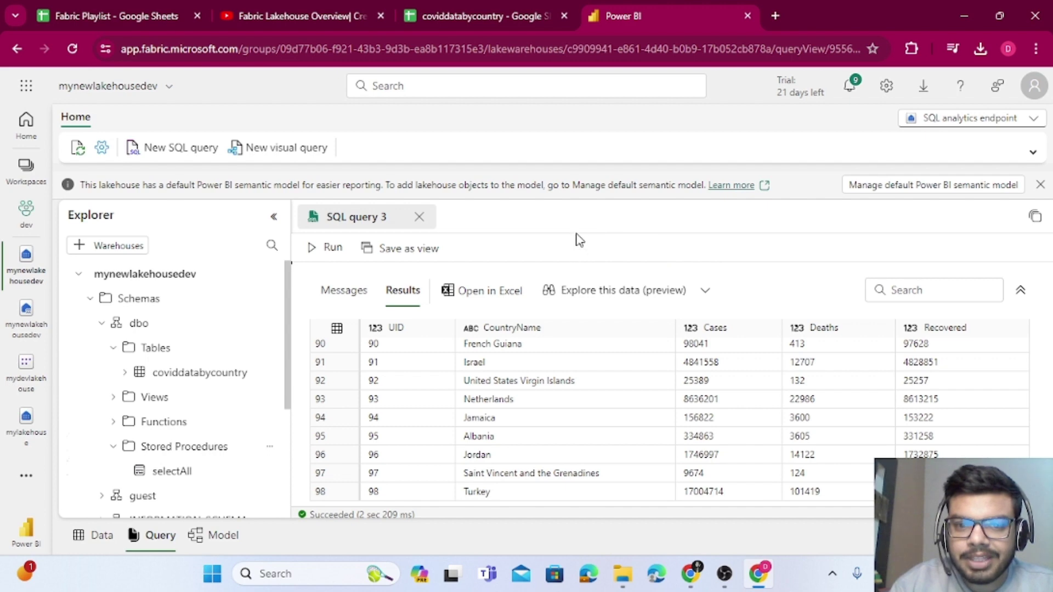
left_click_drag(587, 264, 594, 417)
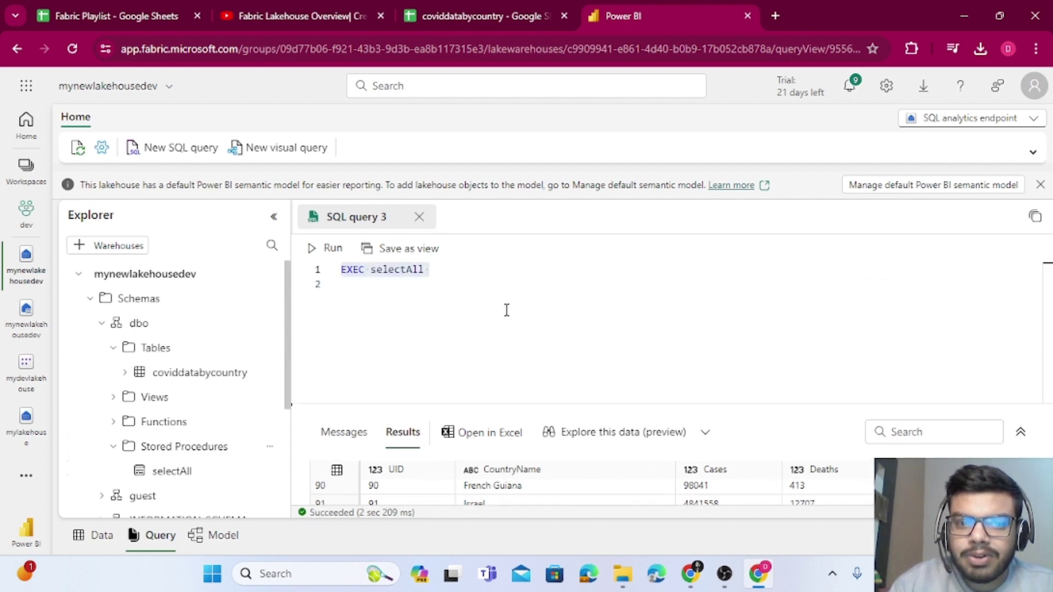
left_click(507, 269)
Add 'select country from dbo.coviddatabycountry' on line 3 and run only that line
key("Return")
key("Return")
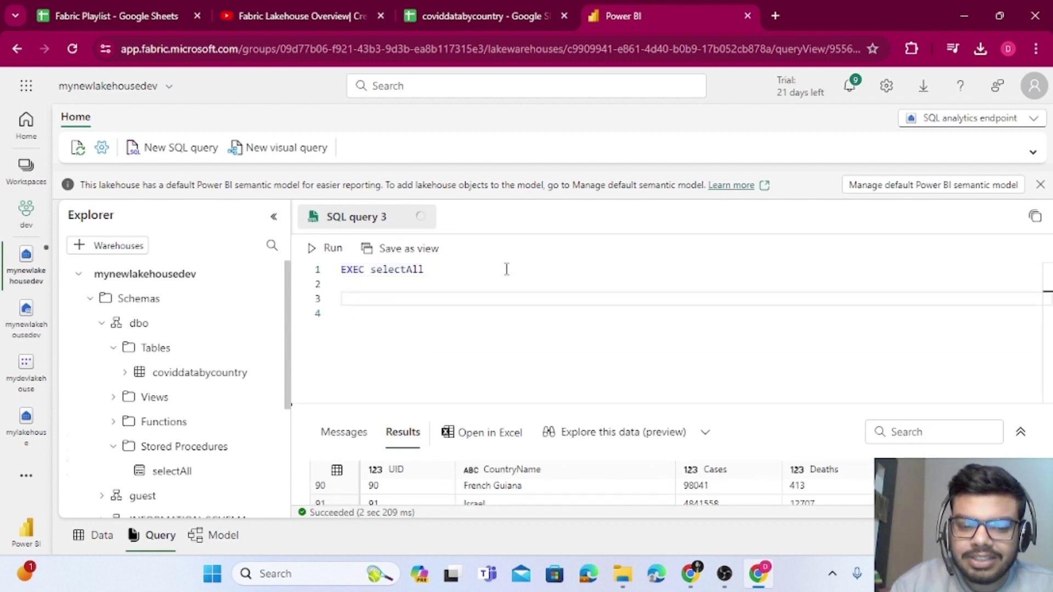
type("sel")
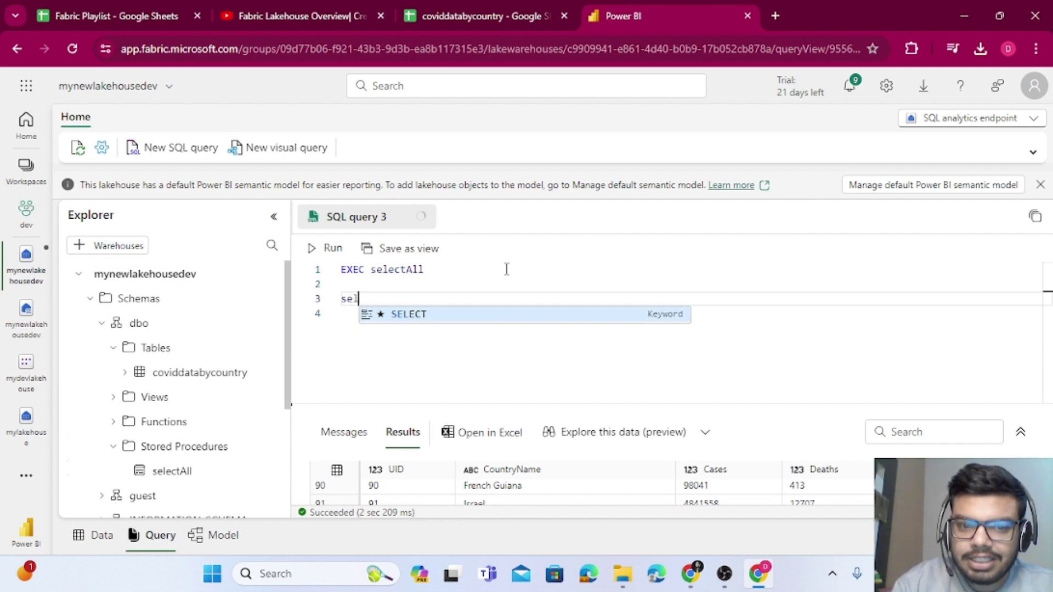
type("ect country from dbo")
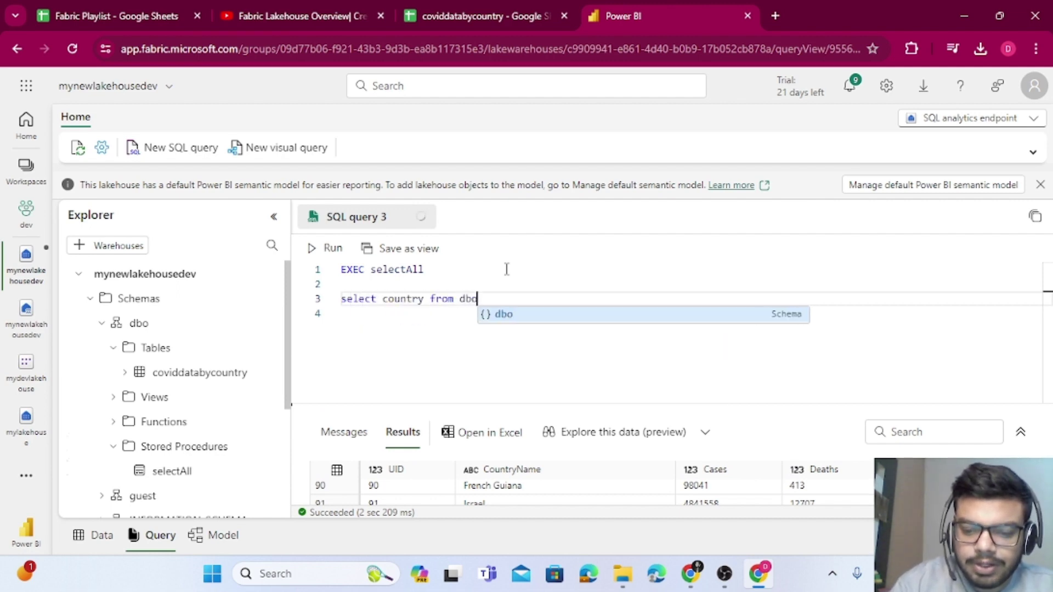
type(".covi")
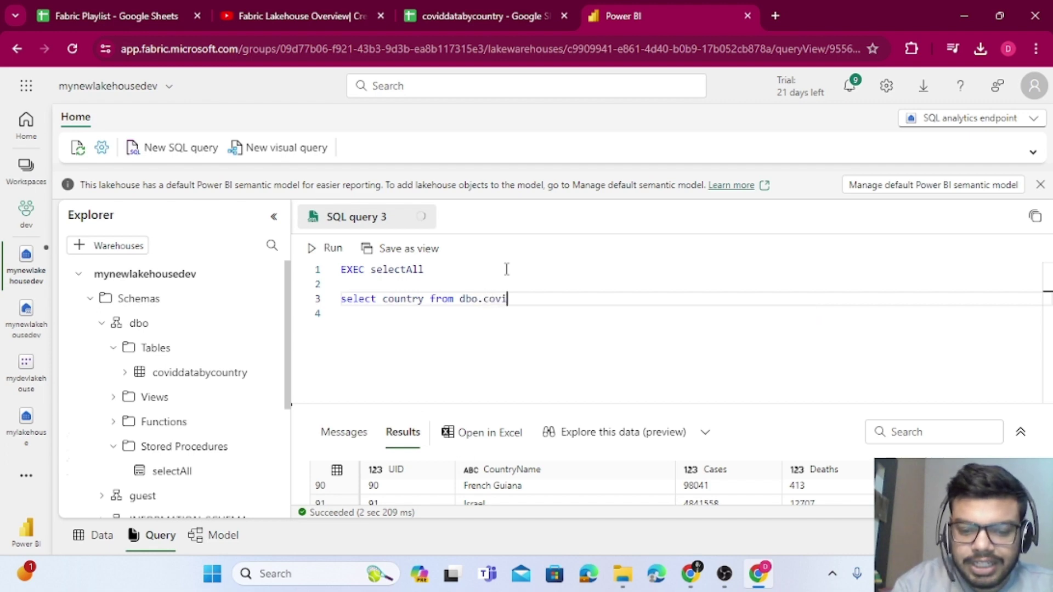
type("ddatabycountry")
left_click(542, 309)
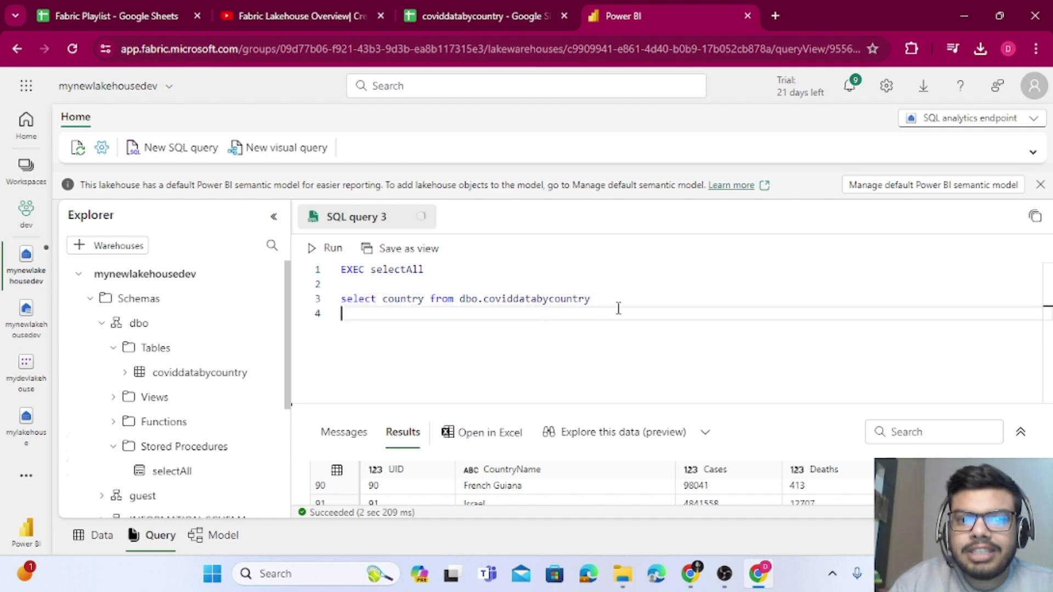
left_click_drag(592, 299, 340, 298)
left_click_drag(434, 274, 289, 282)
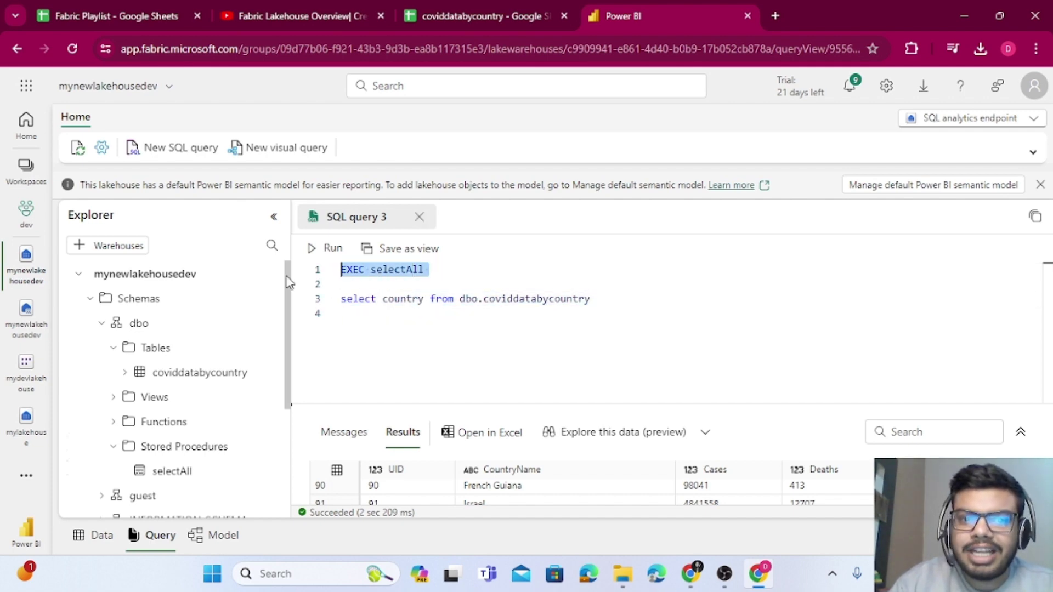
left_click_drag(591, 299, 316, 301)
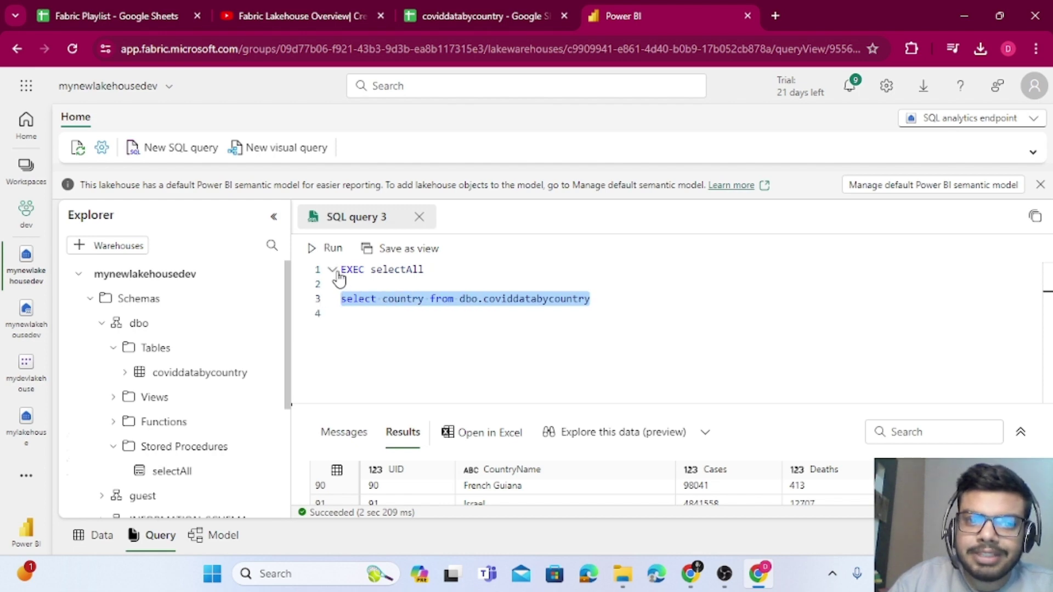
left_click(324, 247)
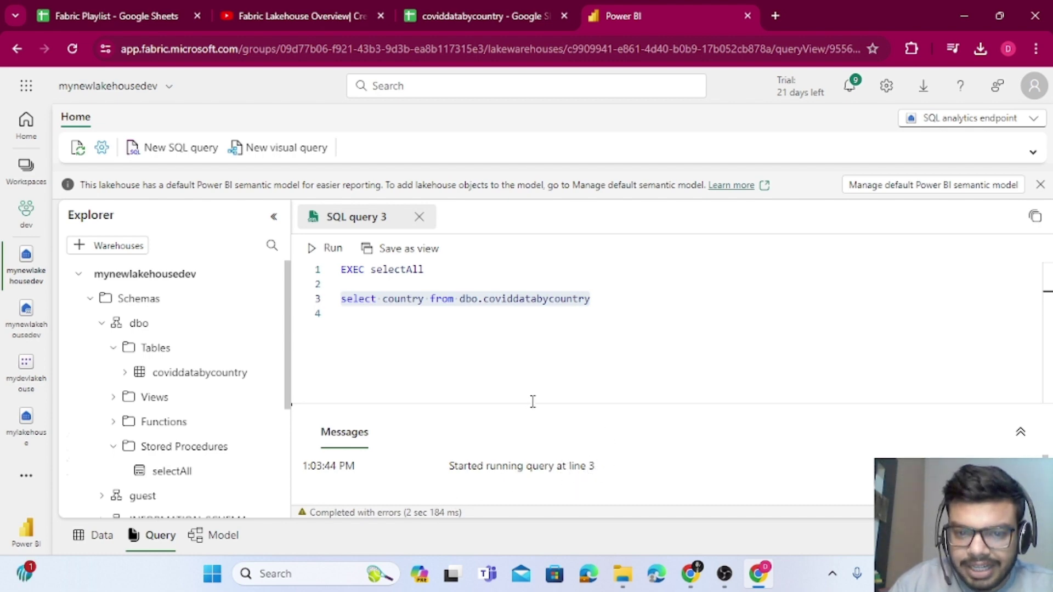
Read the country query error and rerun EXEC selectAll on its own
left_click_drag(529, 404, 529, 340)
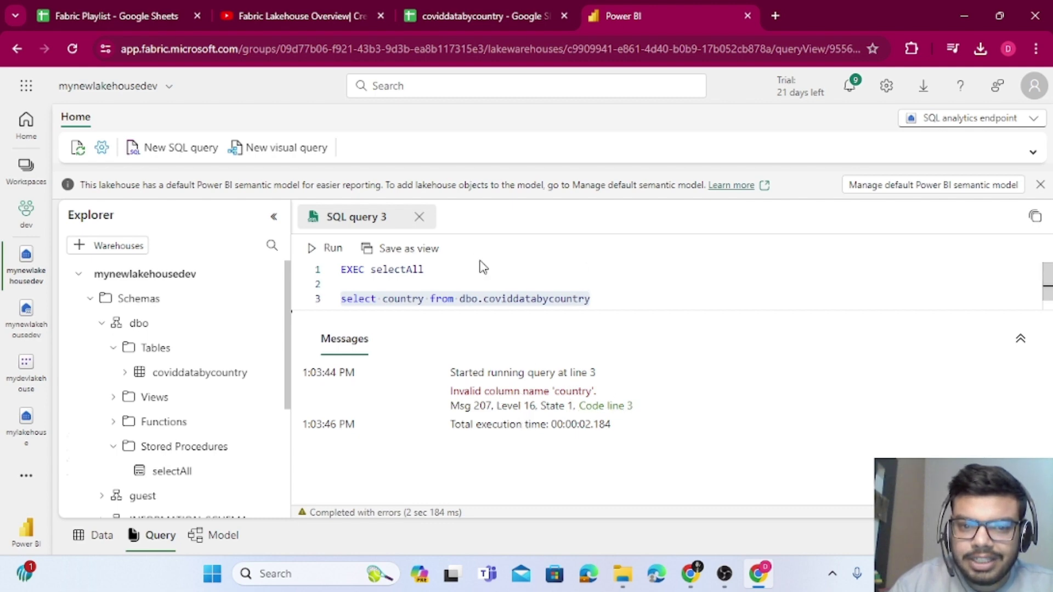
left_click_drag(482, 269, 324, 269)
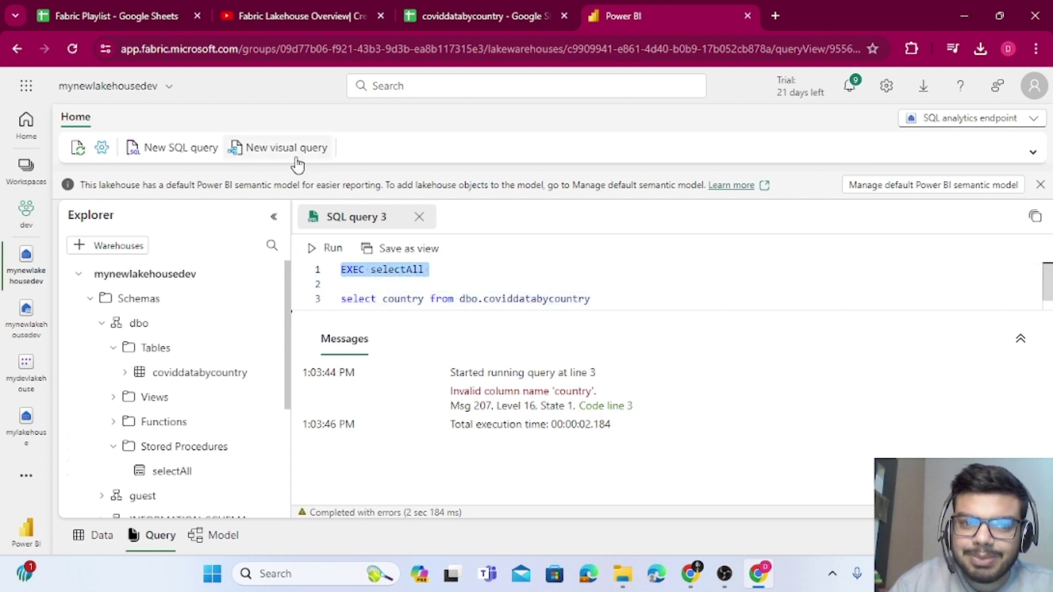
left_click(312, 247)
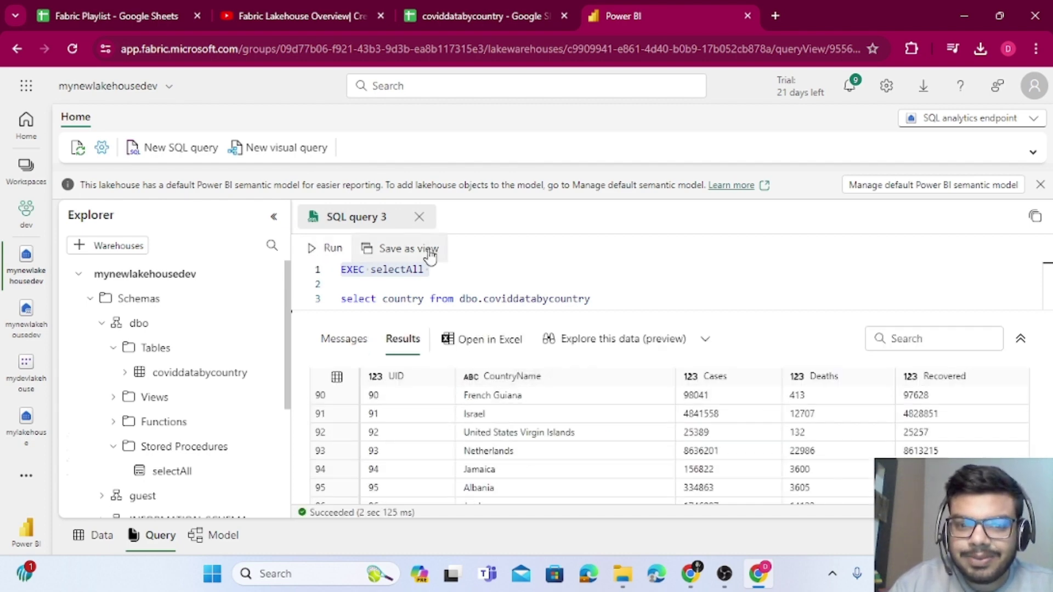
Change the column to CountryName and run select CountryName from dbo.coviddatabycountry
left_click(384, 299)
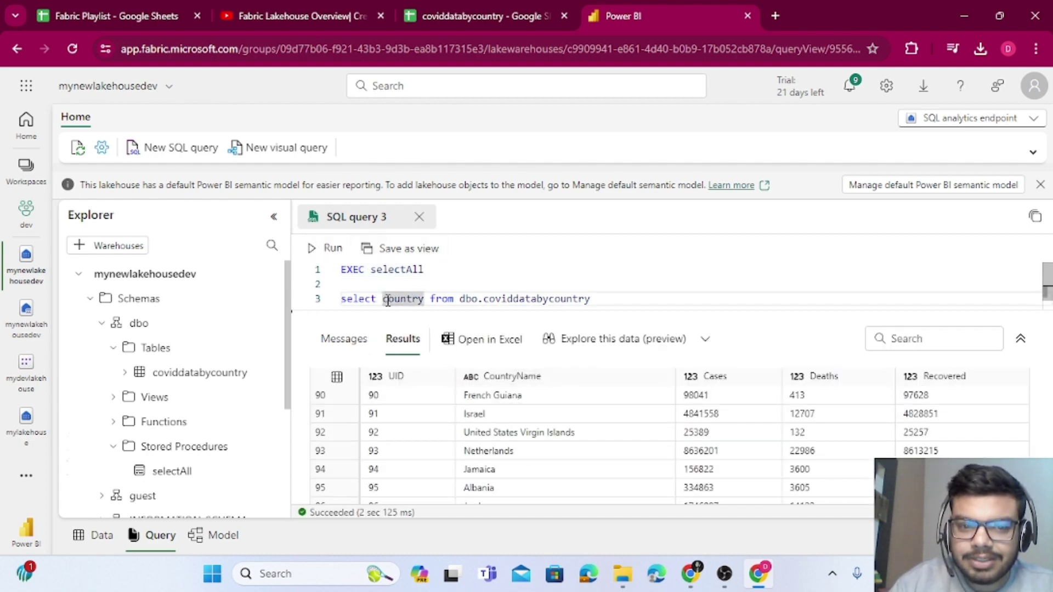
key("BackSpace")
type("C")
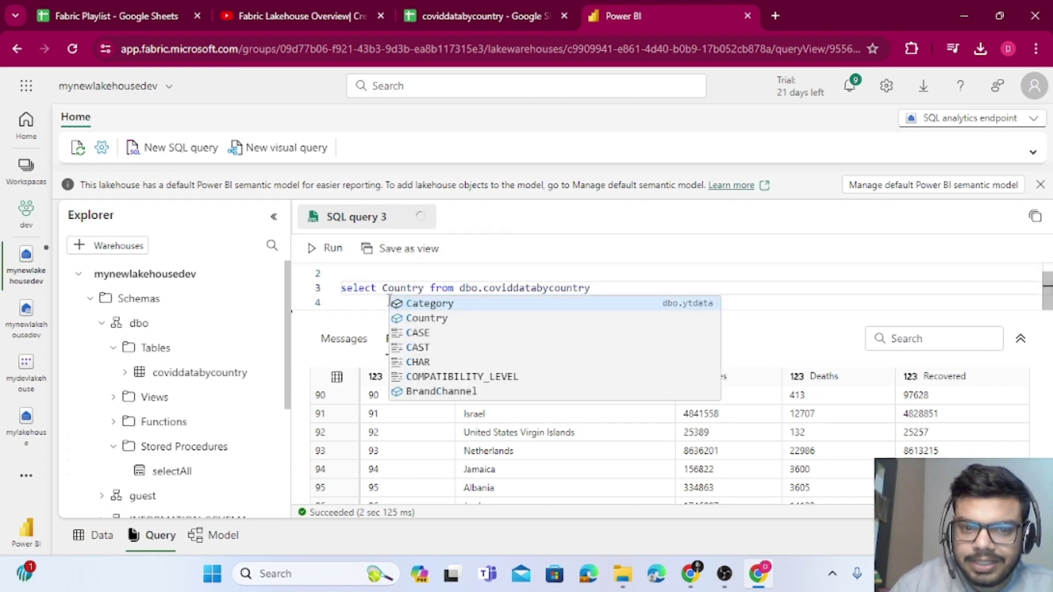
key("Right")
key("Right")
key("Right")
key("Right")
key("Right")
key("Right")
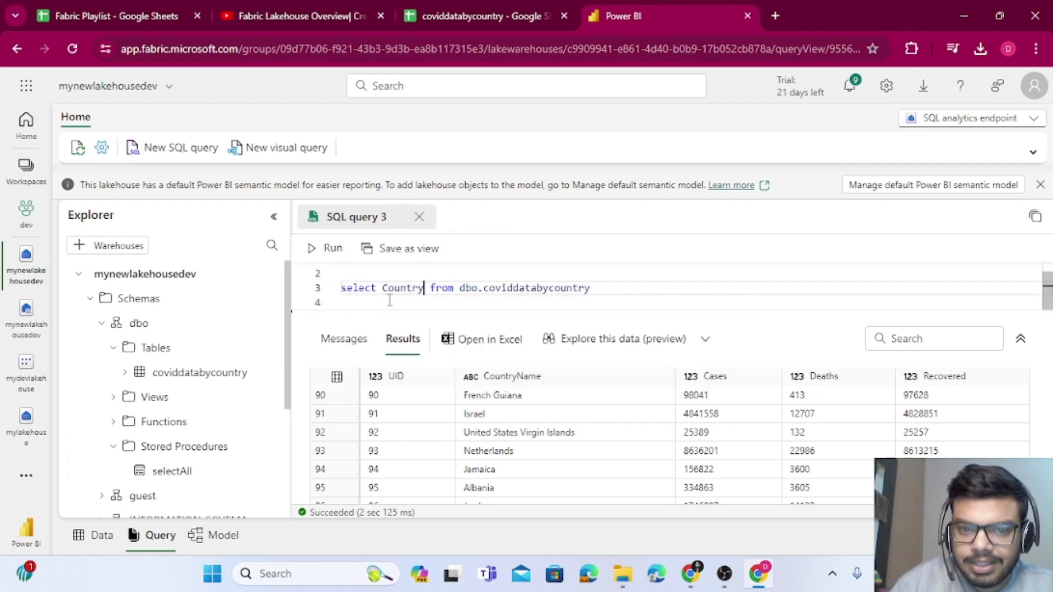
type("Name")
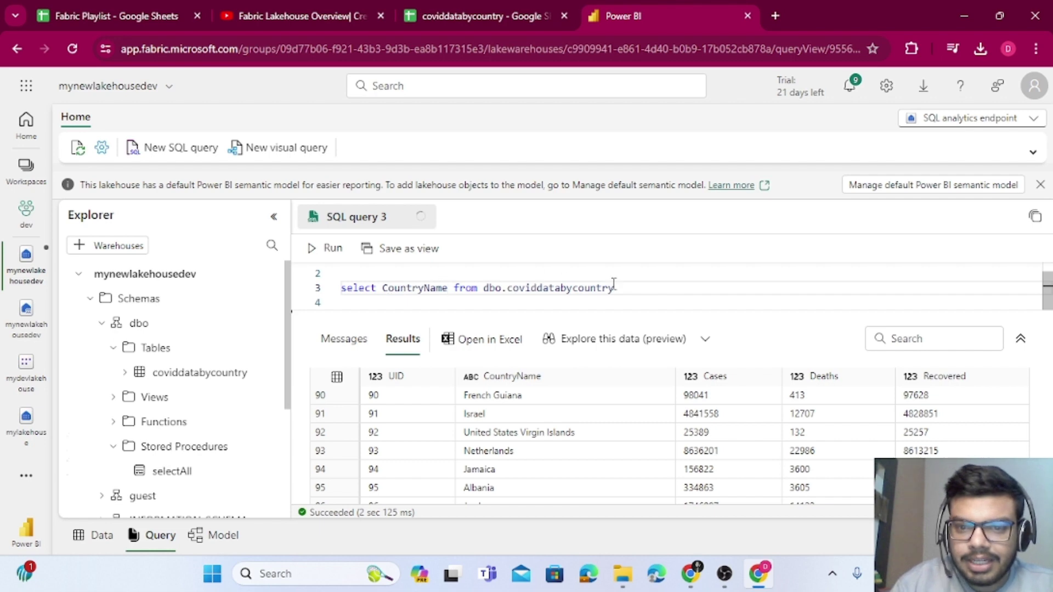
left_click_drag(614, 285, 341, 287)
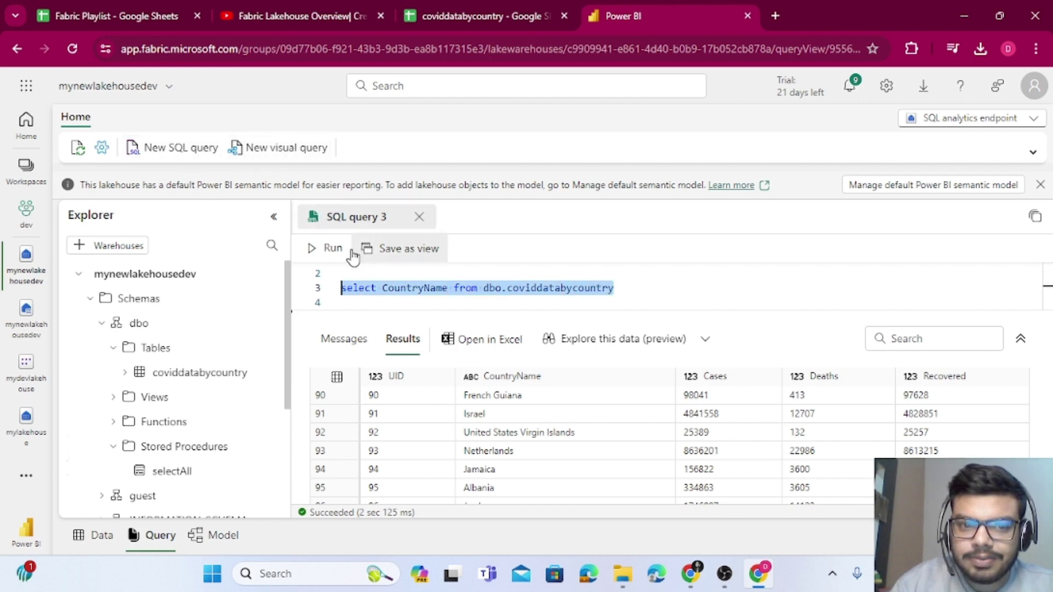
left_click(331, 247)
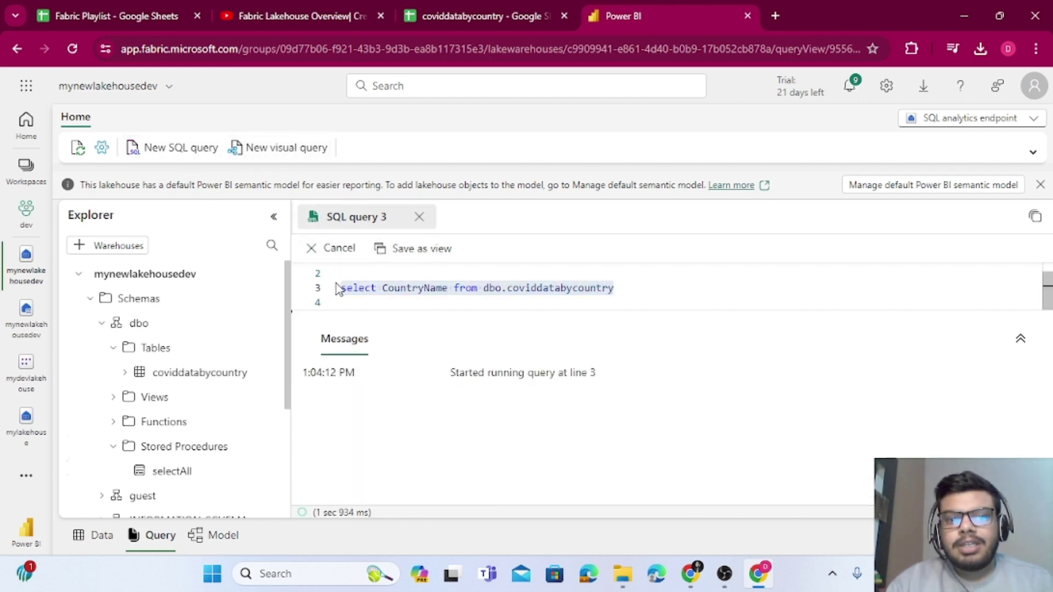
scroll(500, 430, "down", 15)
scroll(527, 427, "up", 10)
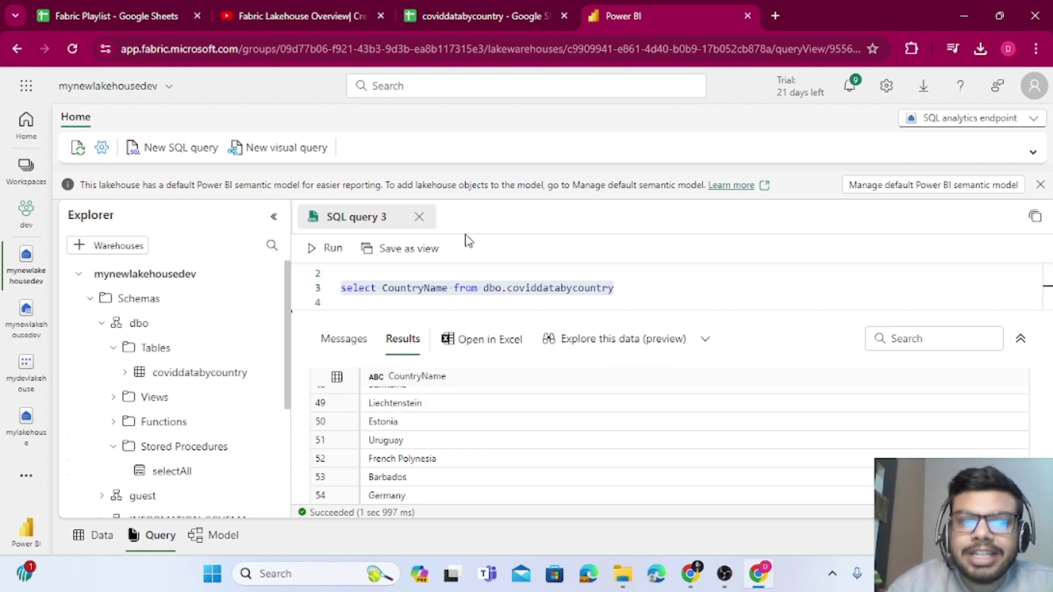
Show the 230-row data preview of the coviddatabycountry table from the Explorer
left_click(174, 374)
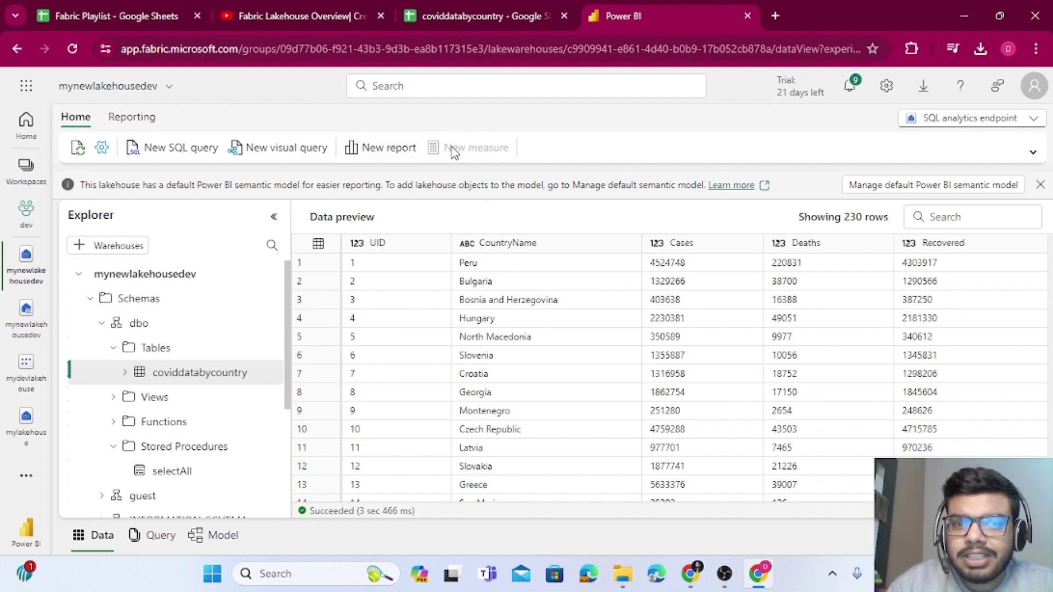
left_click_drag(445, 149, 510, 157)
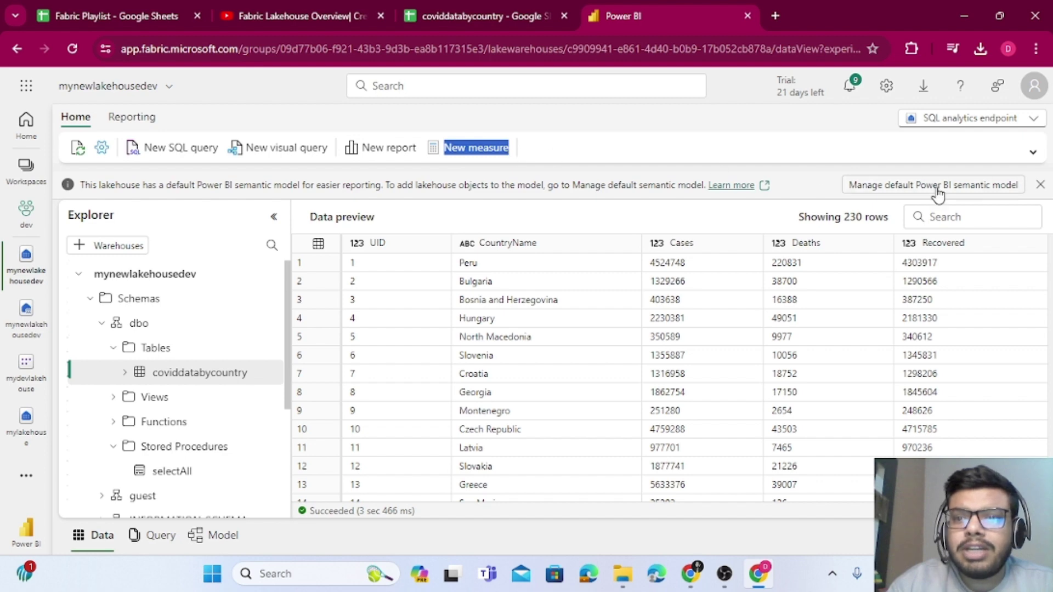
Add the coviddatabycountry table to the default Power BI semantic model
left_click(906, 187)
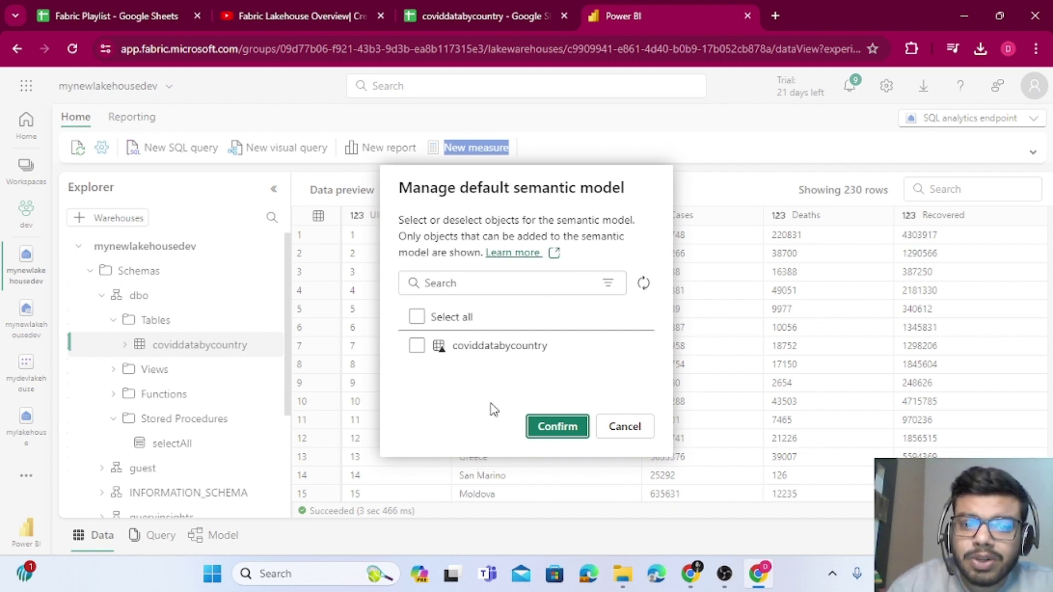
left_click(414, 354)
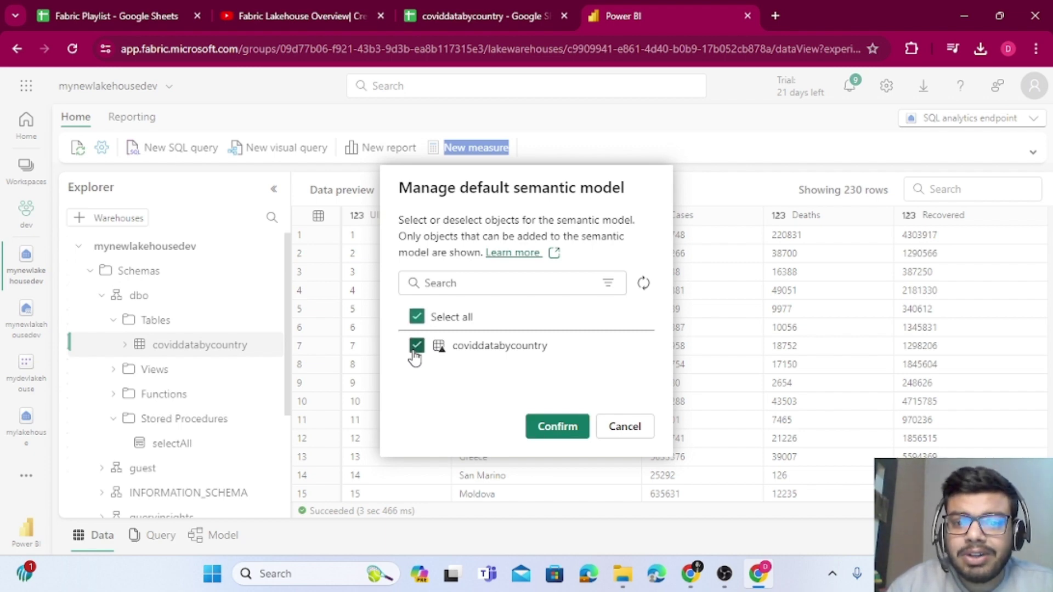
left_click(571, 434)
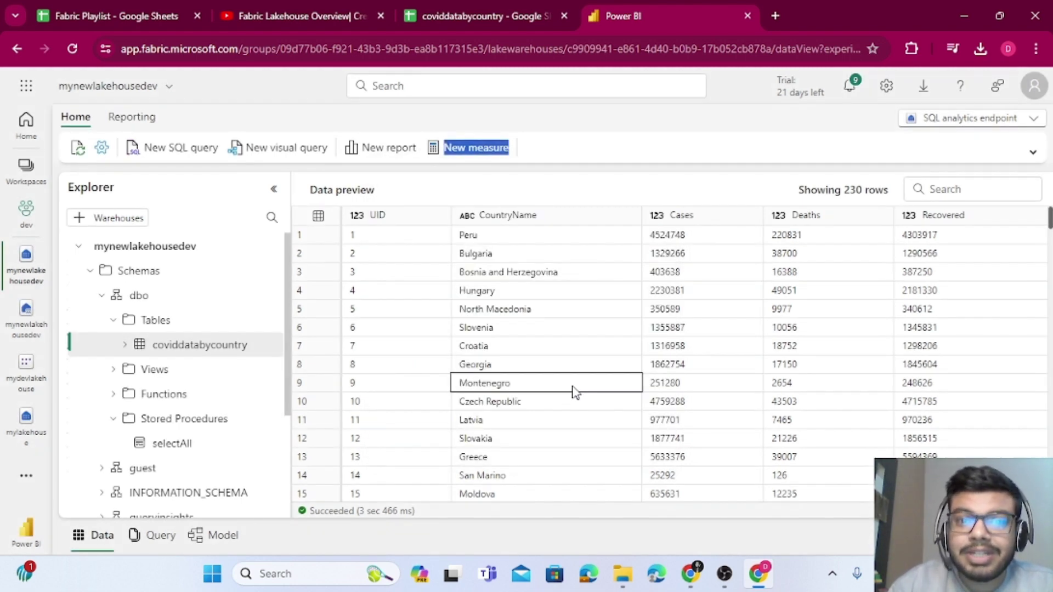
Create a new measure and name it MyMeasure
left_click(658, 178)
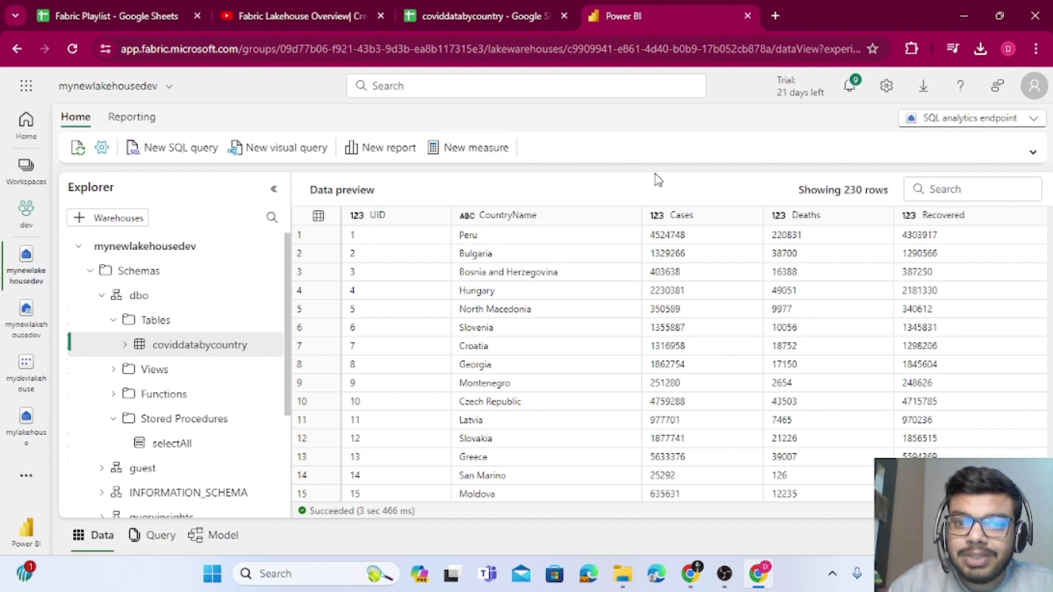
left_click(468, 157)
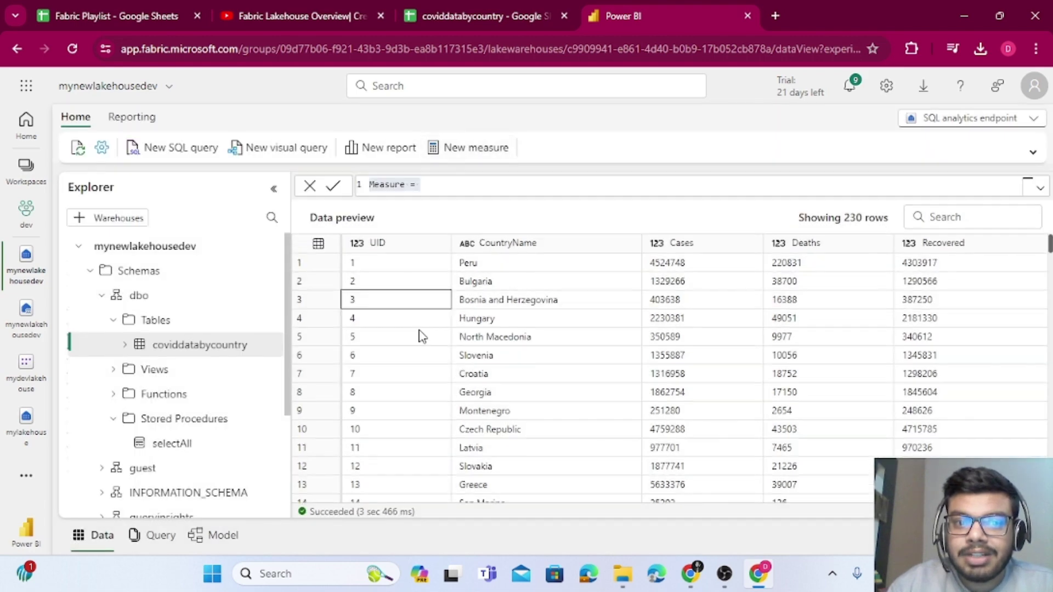
double_click(397, 183)
type("M")
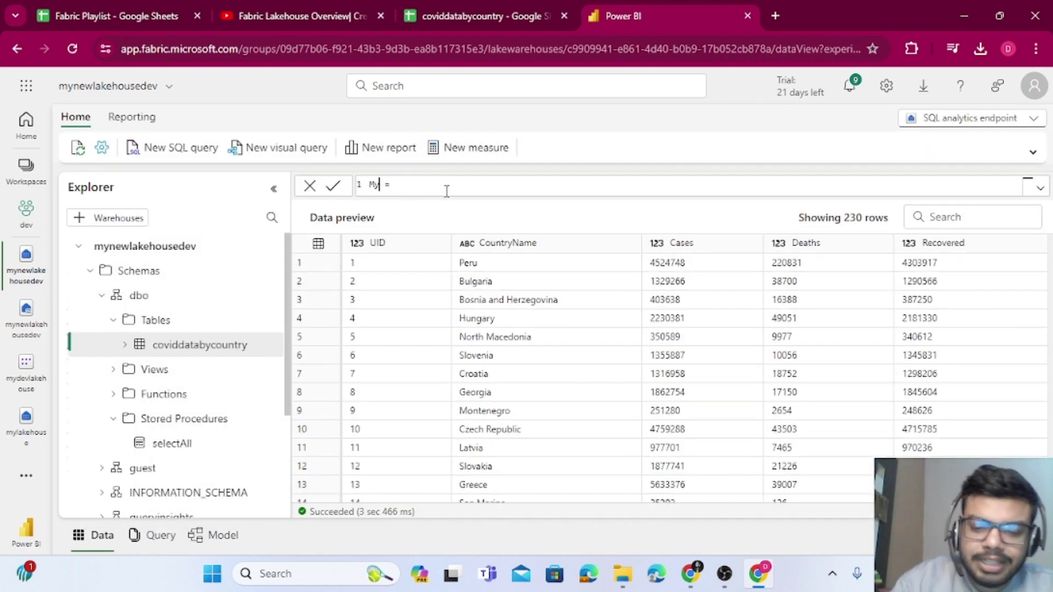
type("yMeasure")
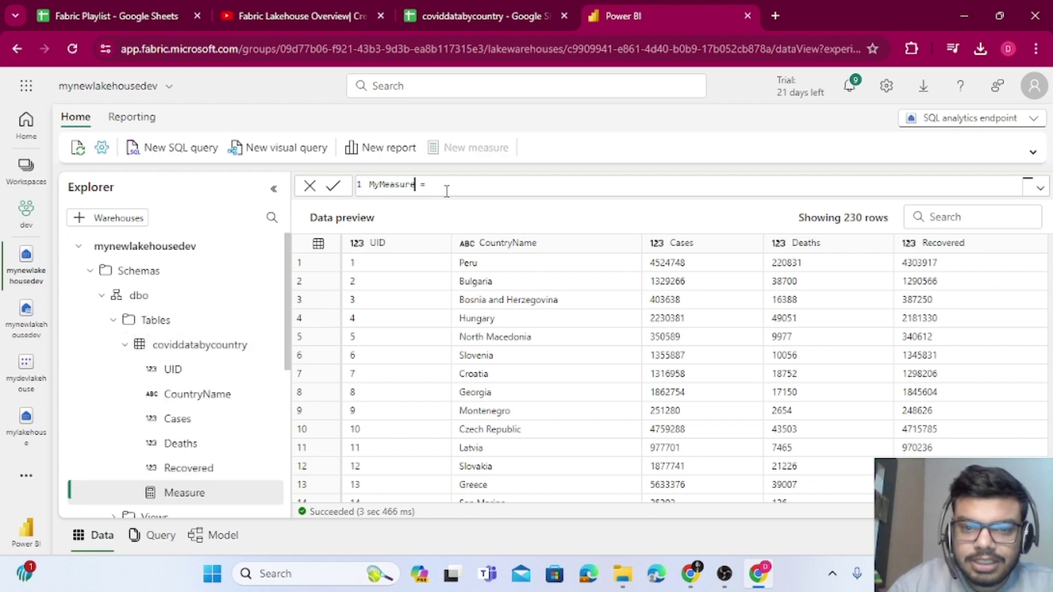
Define MyMeasure as COUNT(coviddatabycountry[Recovered]), drop the CALCULATE wrapper, and submit
left_click(451, 184)
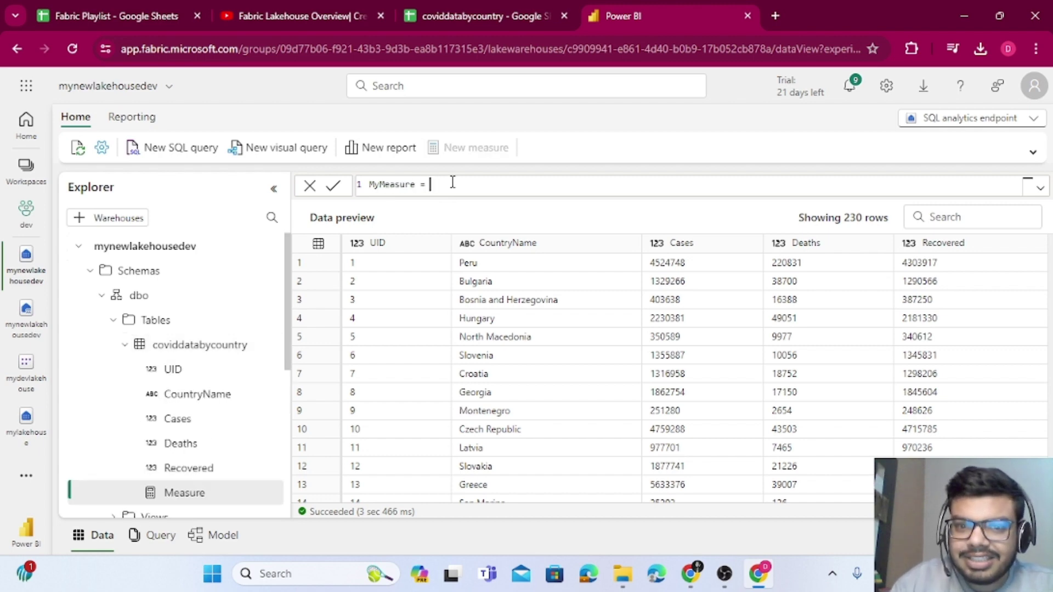
type("C")
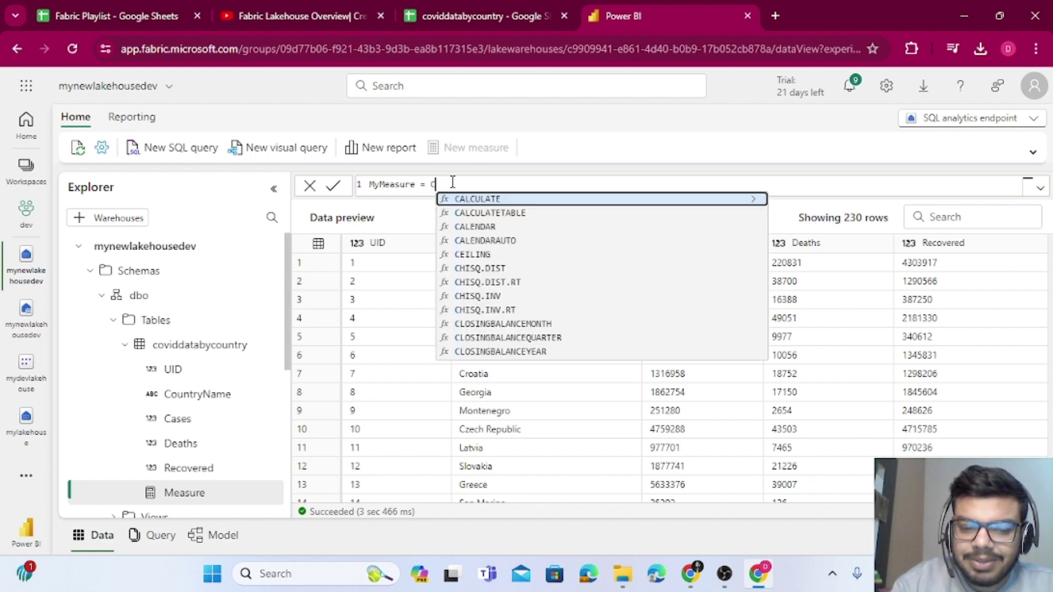
key("Tab")
type("cou")
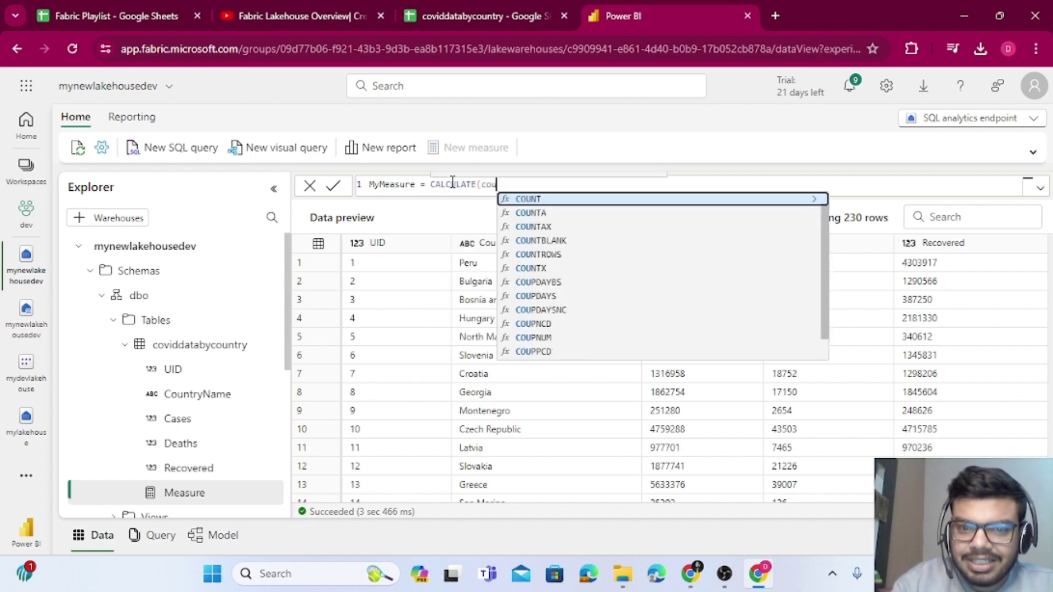
key("Tab")
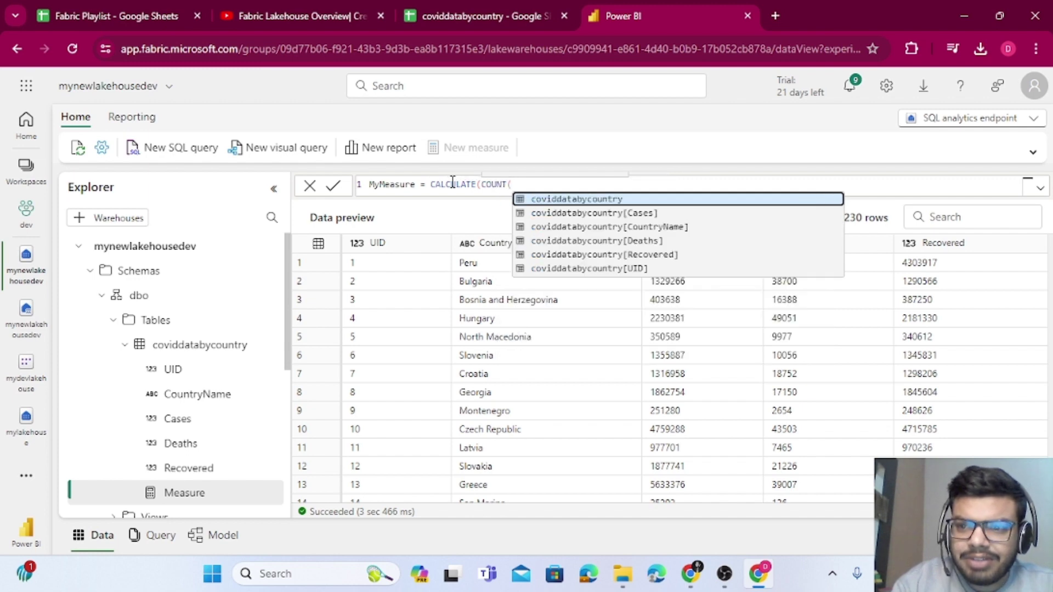
type("Recov")
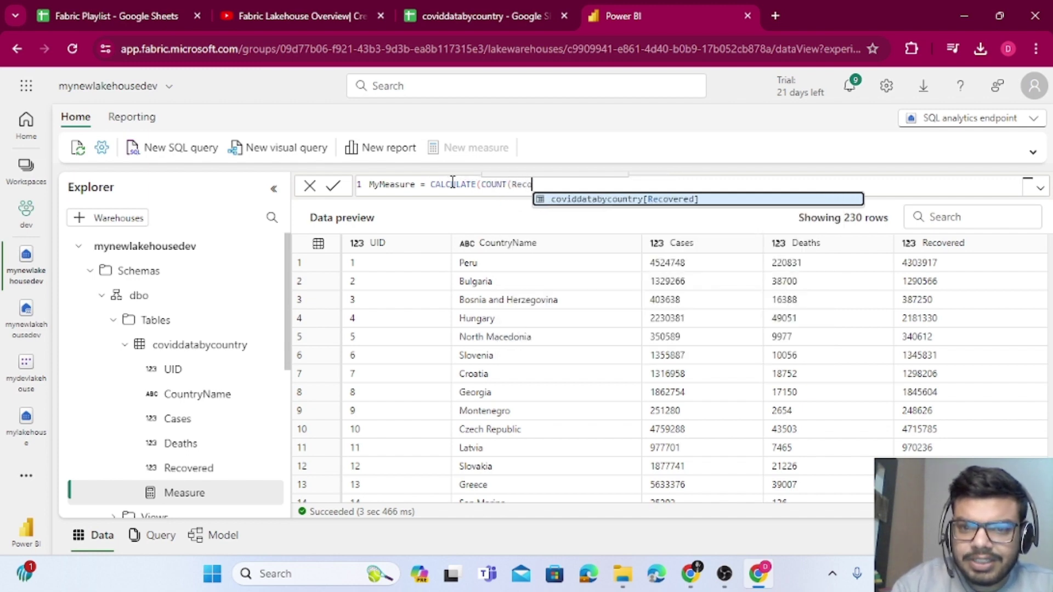
key("Tab")
type(")")
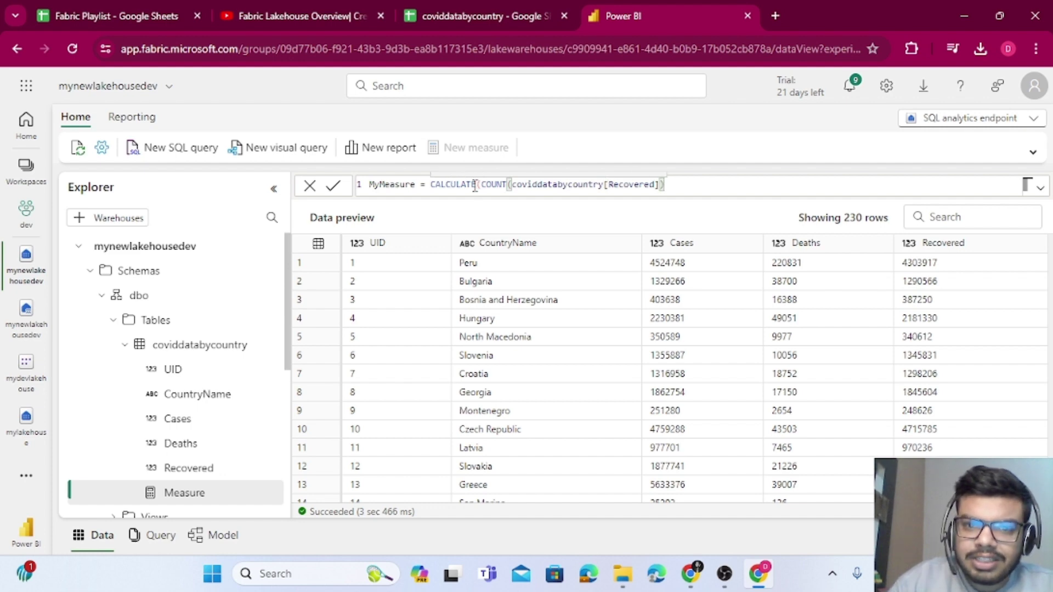
key("shift+alt+Right")
left_click(436, 191)
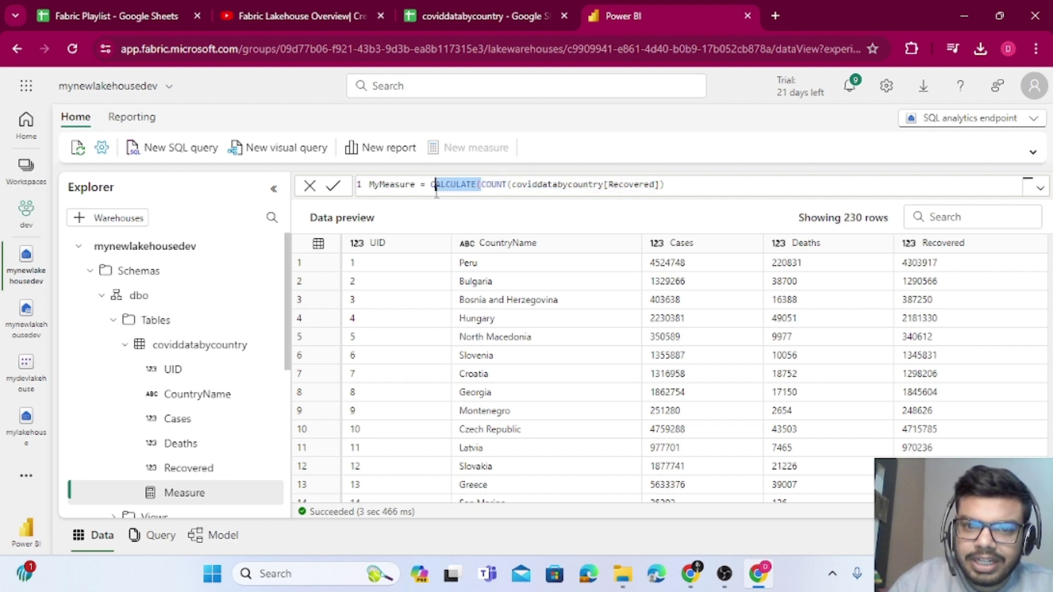
key("BackSpace")
key("Escape")
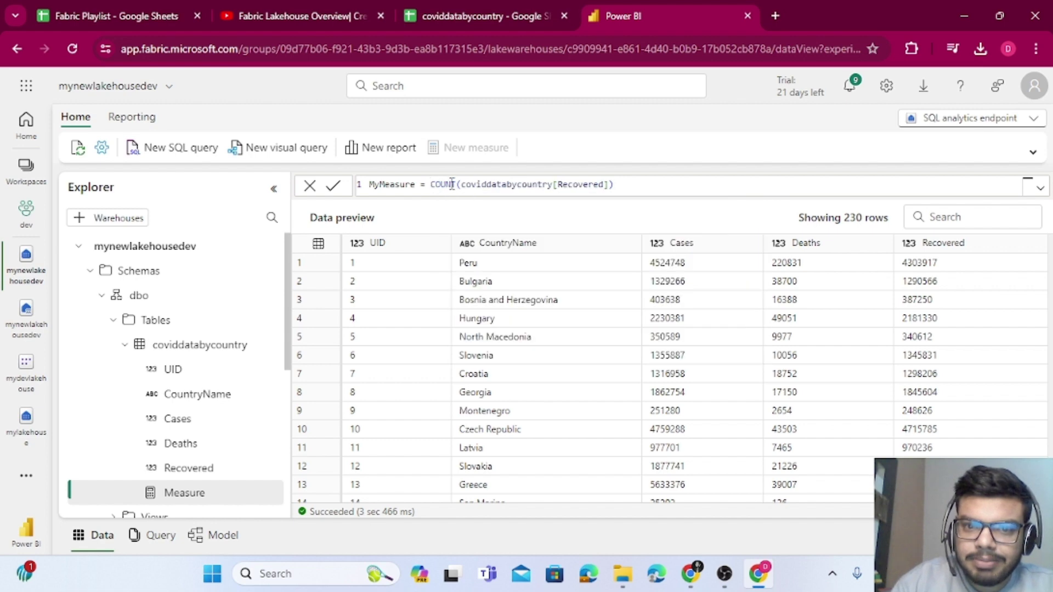
left_click(333, 186)
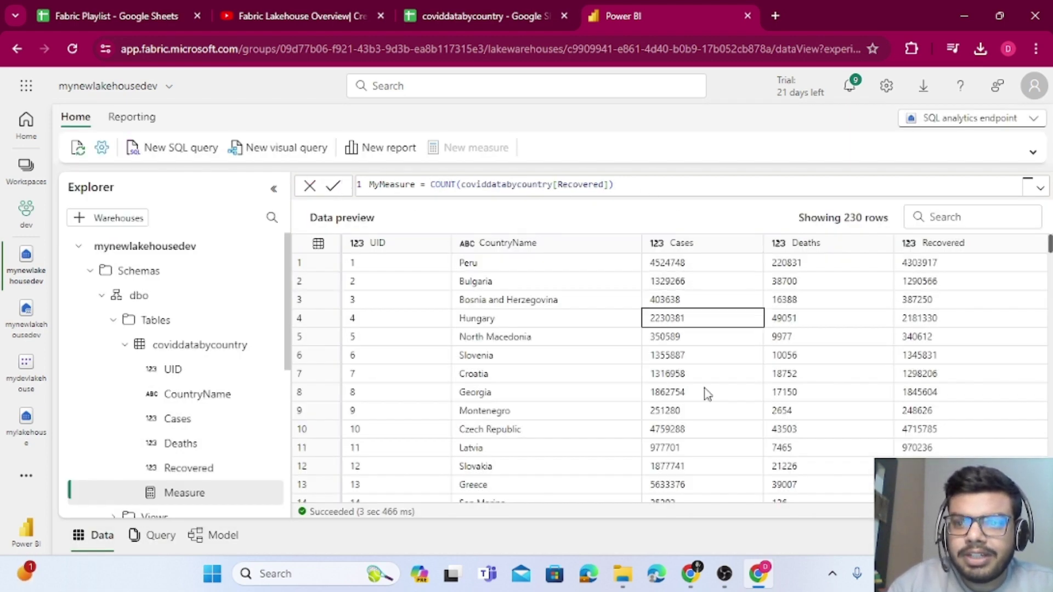
Commit the measure so it is listed as MyMeasure under coviddatabycountry
double_click(404, 184)
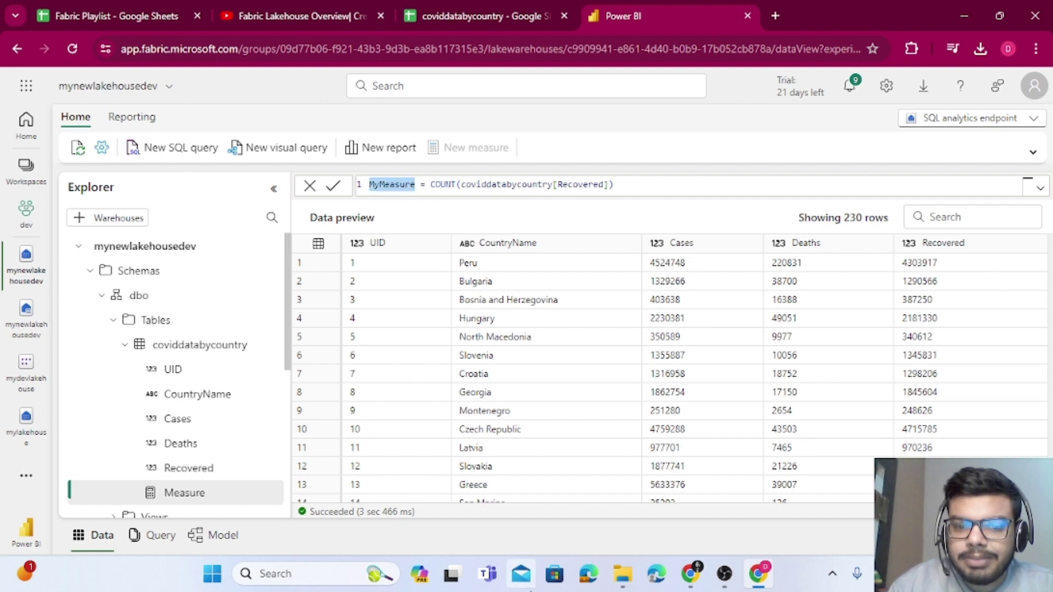
scroll(932, 343, "down", 2)
key("Return")
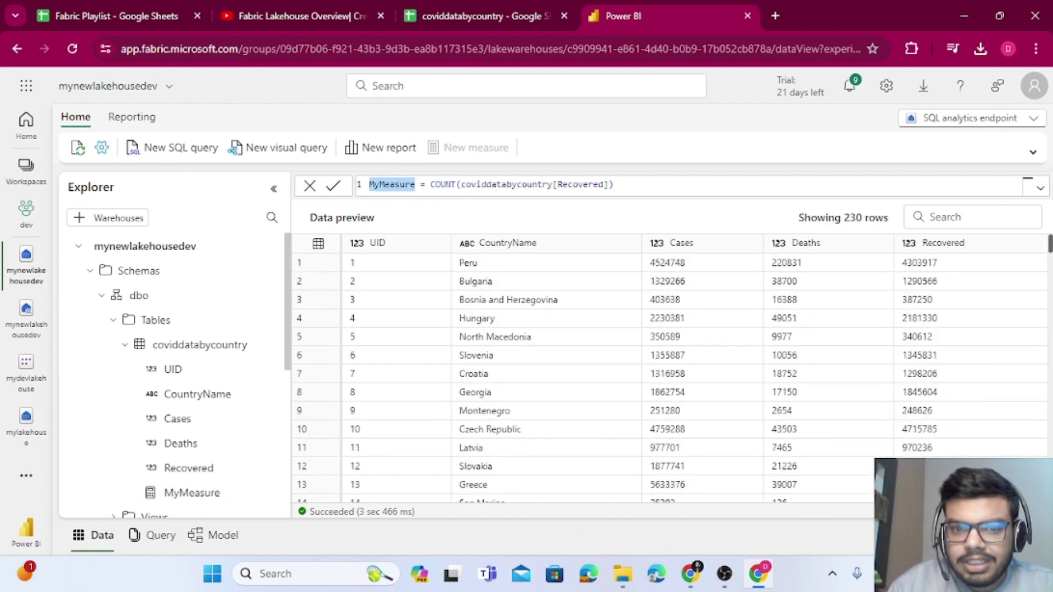